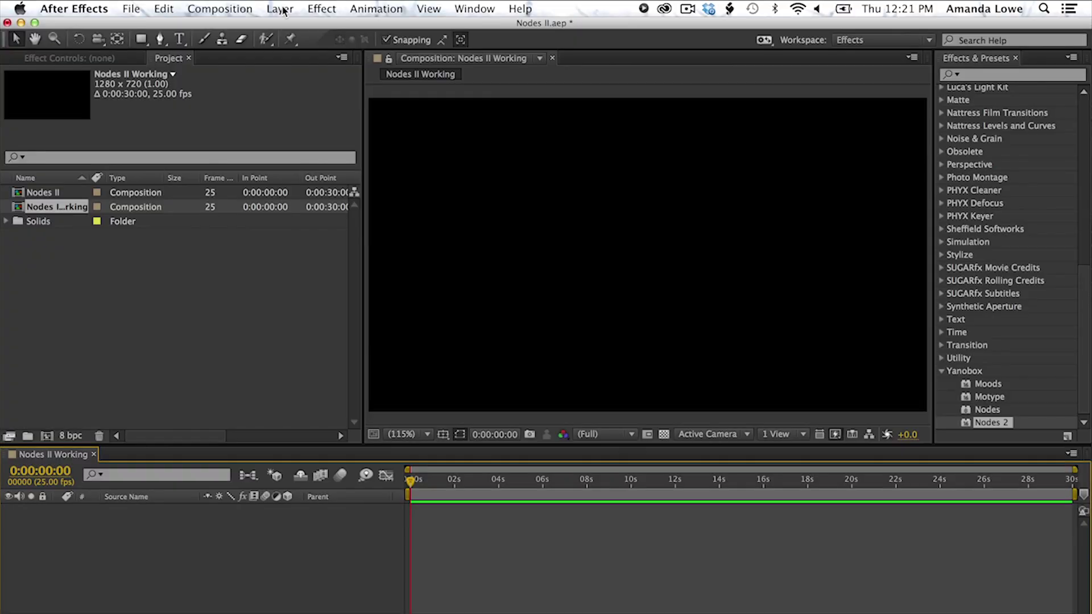
Step: Create a full-frame solid layer named Solid and apply Yanobox Nodes 2 to it
{"action": "left_click", "coordinate": [282, 9]}
{"action": "mouse_move", "coordinate": [295, 26]}
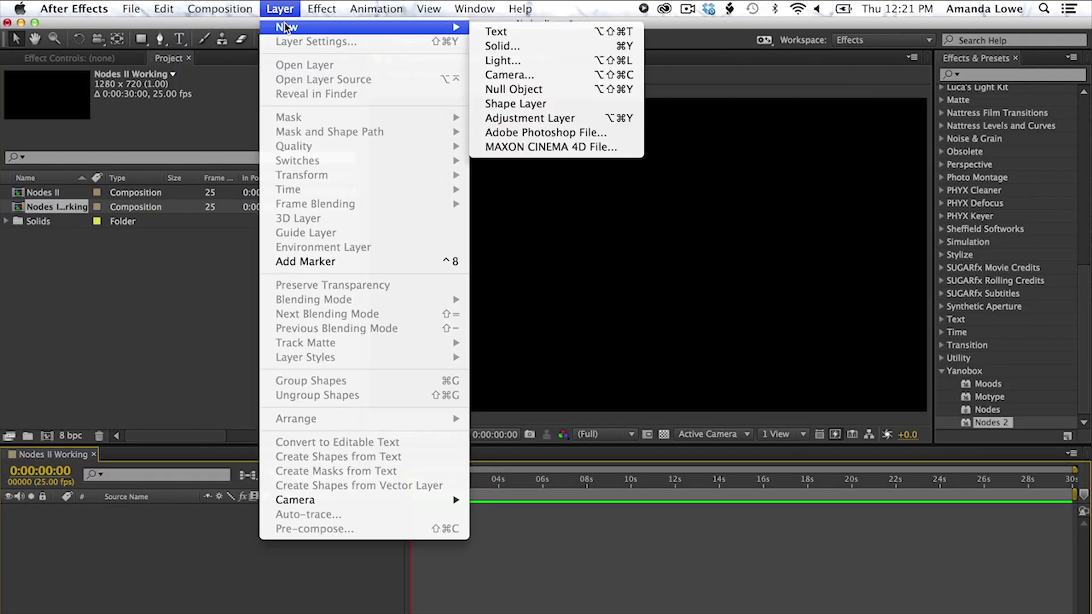
{"action": "left_click", "coordinate": [553, 86]}
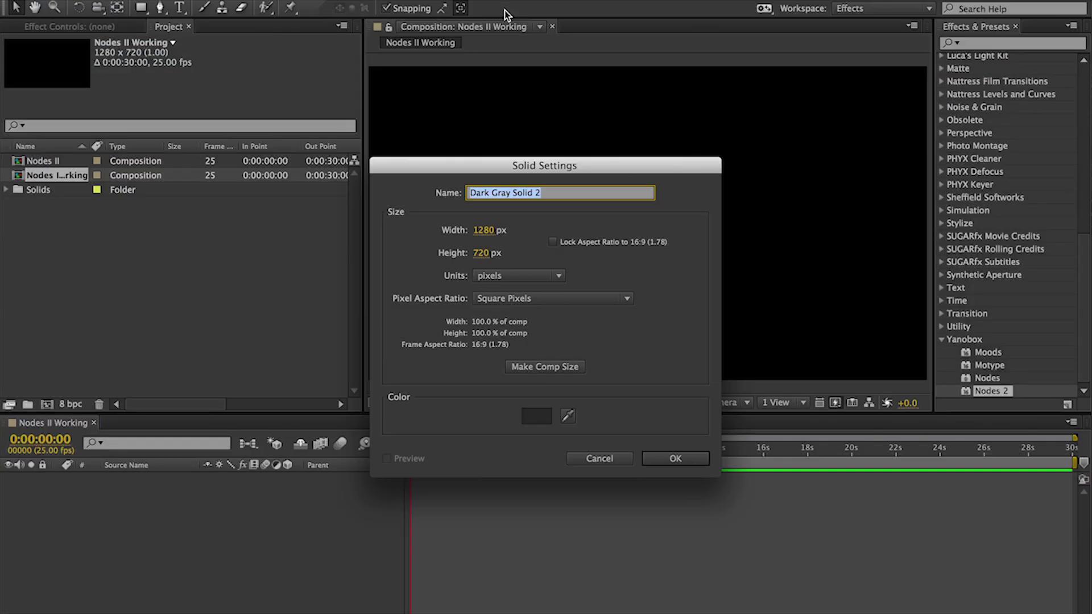
{"action": "type", "text": "Solid"}
{"action": "key", "text": "Return"}
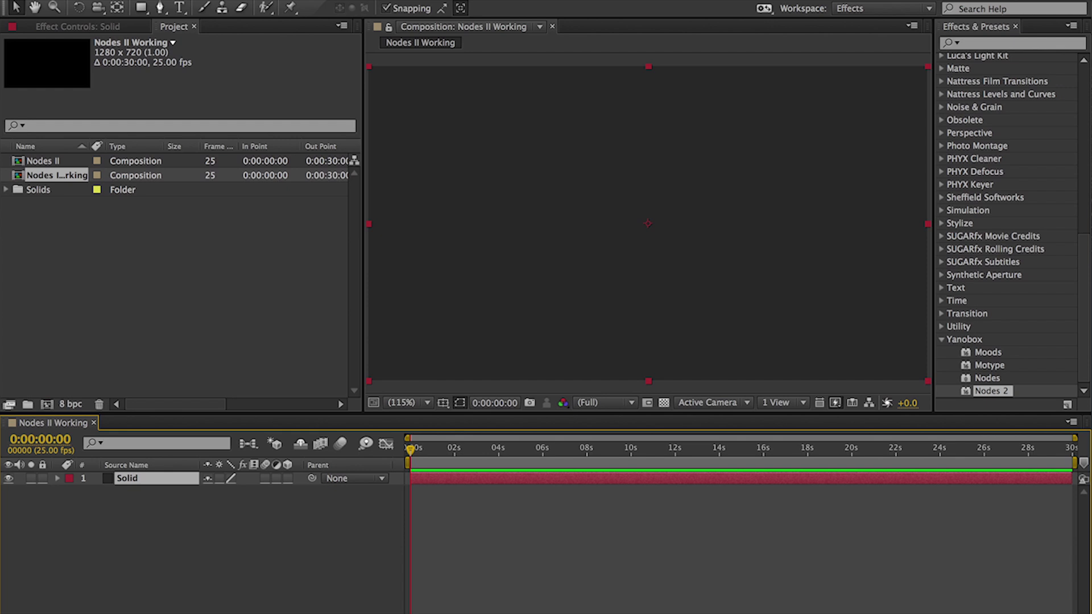
{"action": "left_click_drag", "start_coordinate": [982, 392], "coordinate": [810, 478]}
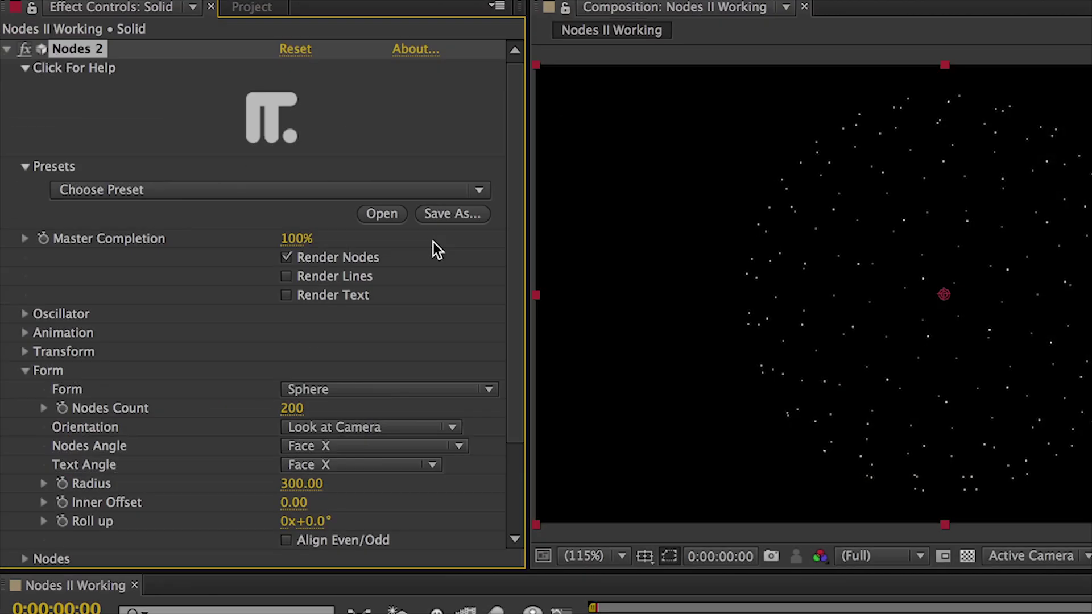
Step: Load the Map Highlight preset into Nodes 2 from the Choose Preset list
{"action": "left_click", "coordinate": [478, 191]}
{"action": "key", "text": "Down"}
{"action": "key", "text": "Down"}
{"action": "key", "text": "Down"}
{"action": "key", "text": "Down"}
{"action": "key", "text": "Down"}
{"action": "key", "text": "Down"}
{"action": "key", "text": "Down"}
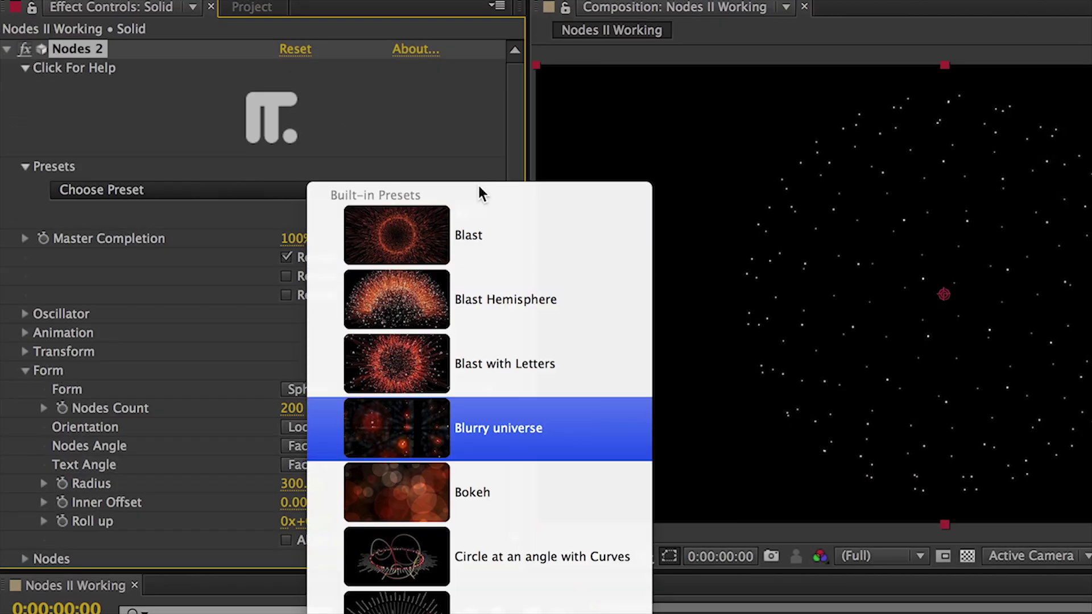
{"action": "key", "text": "Down"}
{"action": "key", "text": "Down"}
{"action": "key", "text": "Down"}
{"action": "key", "text": "Down"}
{"action": "key", "text": "Down"}
{"action": "key", "text": "Down"}
{"action": "key", "text": "Down"}
{"action": "key", "text": "Down"}
{"action": "key", "text": "Down"}
{"action": "key", "text": "Down"}
{"action": "key", "text": "Down"}
{"action": "key", "text": "Down"}
{"action": "key", "text": "Down"}
{"action": "key", "text": "Down"}
{"action": "key", "text": "Down"}
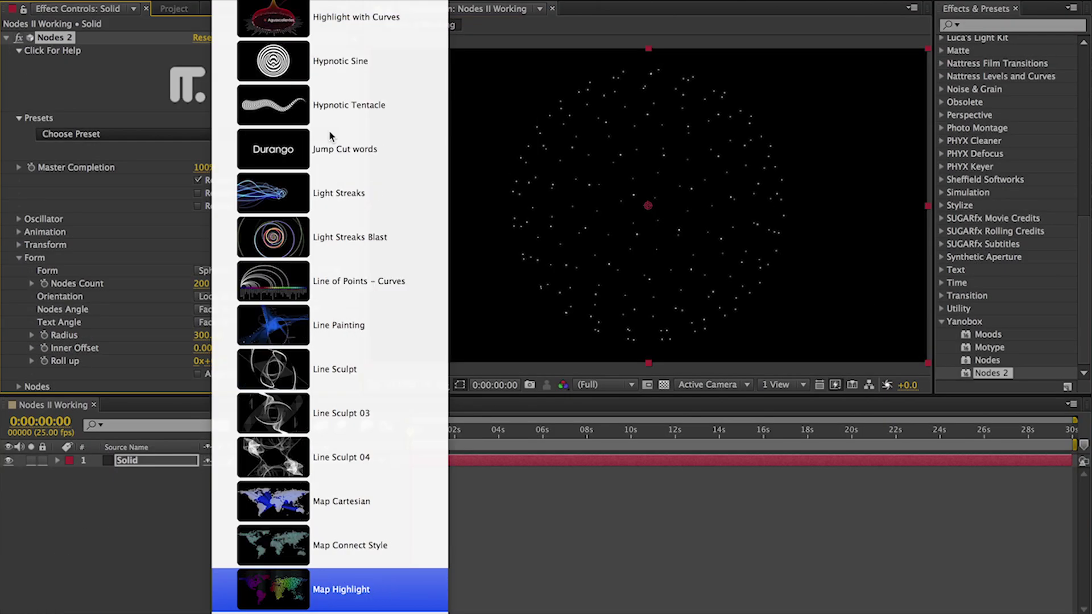
{"action": "key", "text": "Return"}
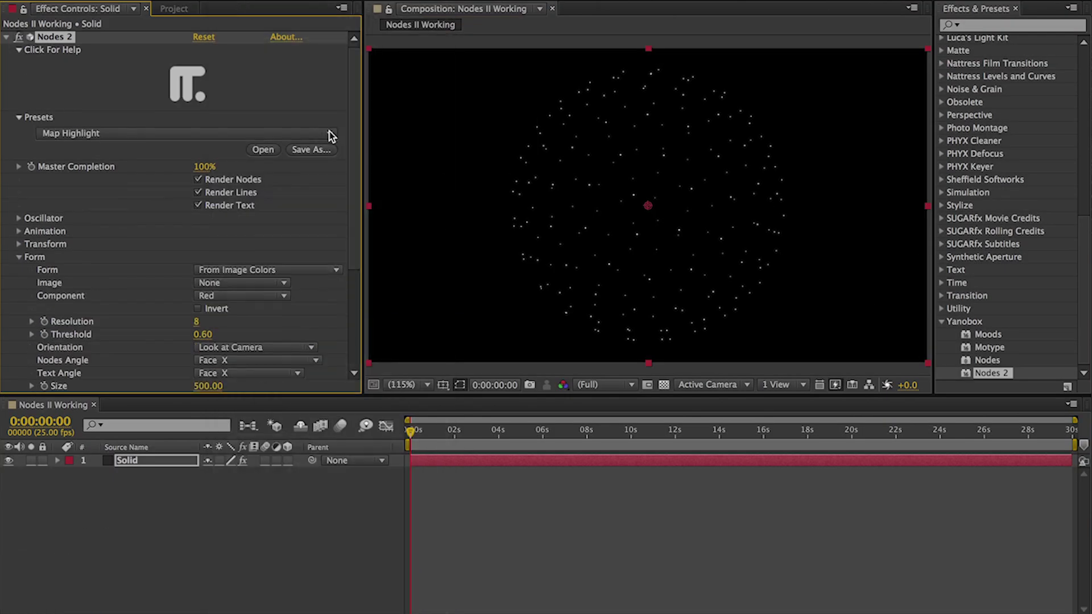
{"action": "scroll", "coordinate": [329, 132], "scroll_direction": "down", "scroll_amount": 2}
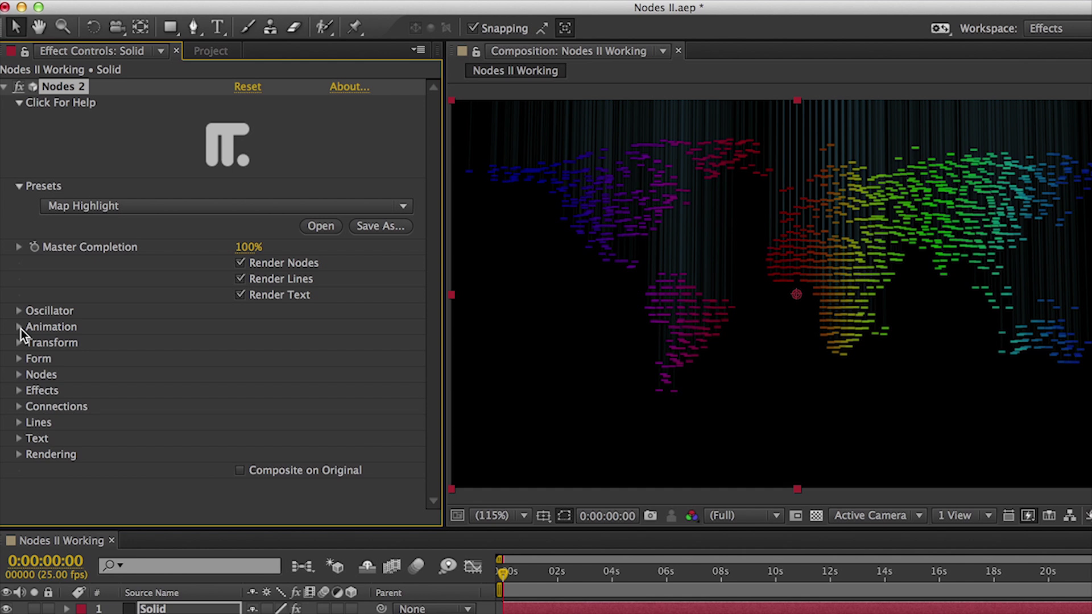
Step: Peek into the Animation and Effects groups, then scrub Master Completion down to 46%
{"action": "left_click", "coordinate": [19, 328]}
{"action": "left_click", "coordinate": [20, 327]}
{"action": "left_click", "coordinate": [18, 391]}
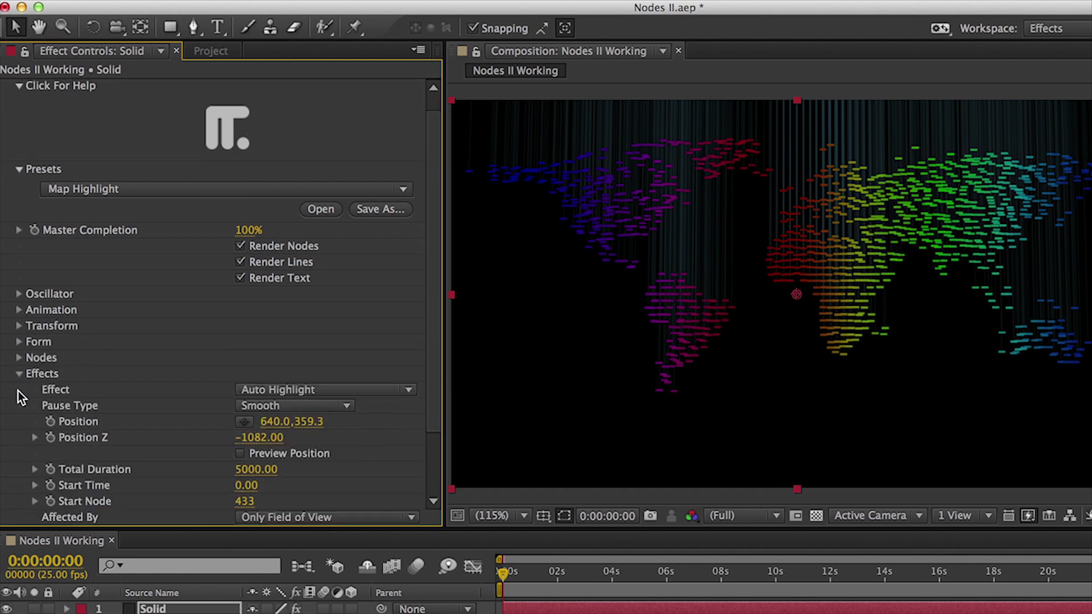
{"action": "left_click", "coordinate": [19, 374]}
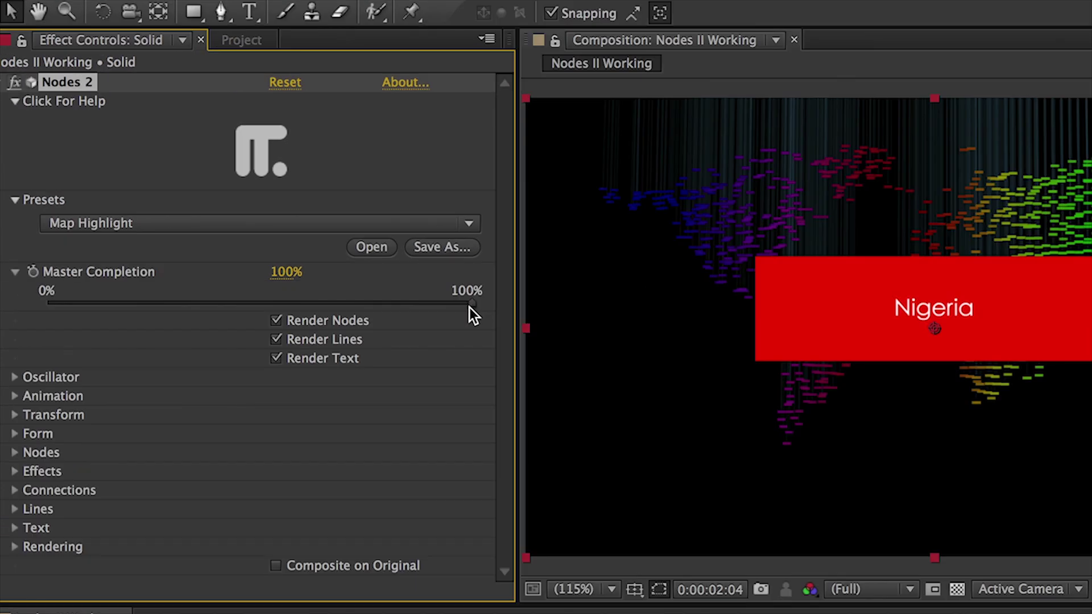
{"action": "mouse_move", "coordinate": [469, 307]}
{"action": "left_mouse_down"}
{"action": "mouse_move", "coordinate": [242, 308]}
{"action": "mouse_move", "coordinate": [486, 309]}
{"action": "left_mouse_up"}
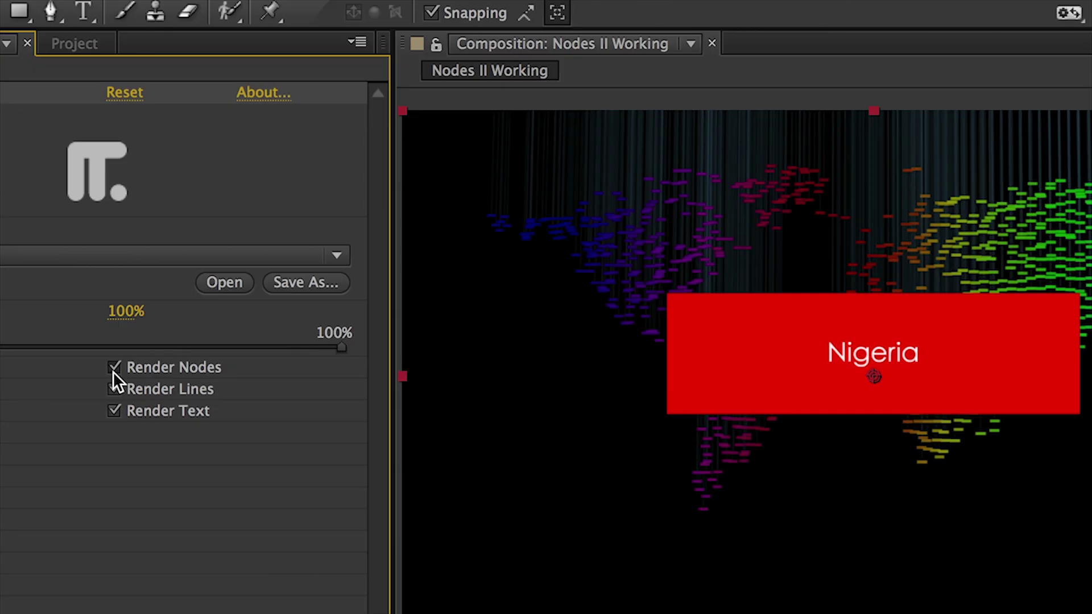
Step: Toggle Render Nodes and Render Lines off and back on, then toggle Render Text
{"action": "left_click", "coordinate": [113, 367]}
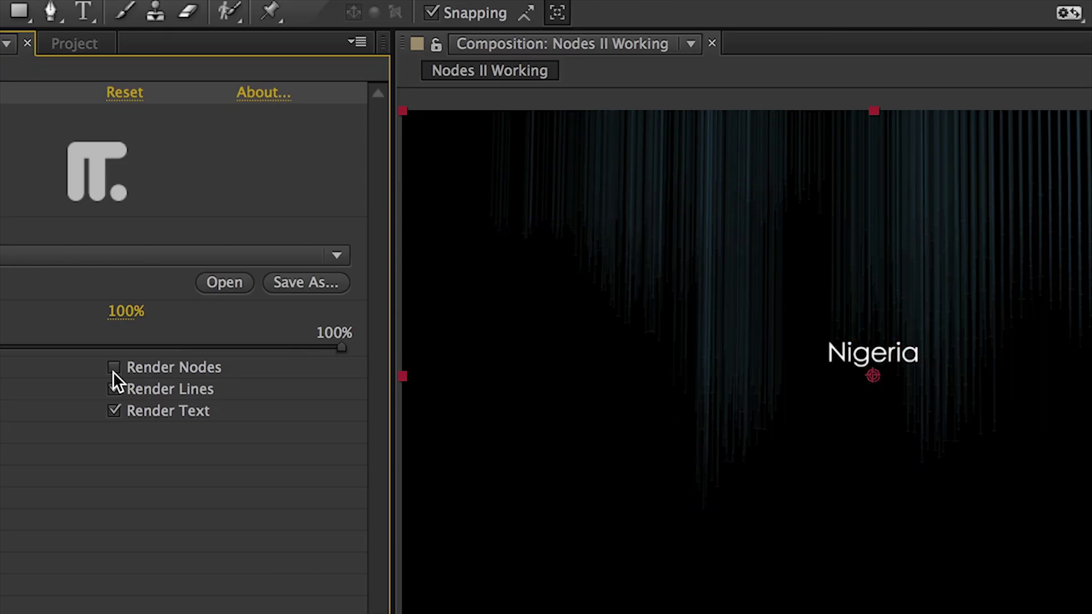
{"action": "left_click", "coordinate": [114, 367]}
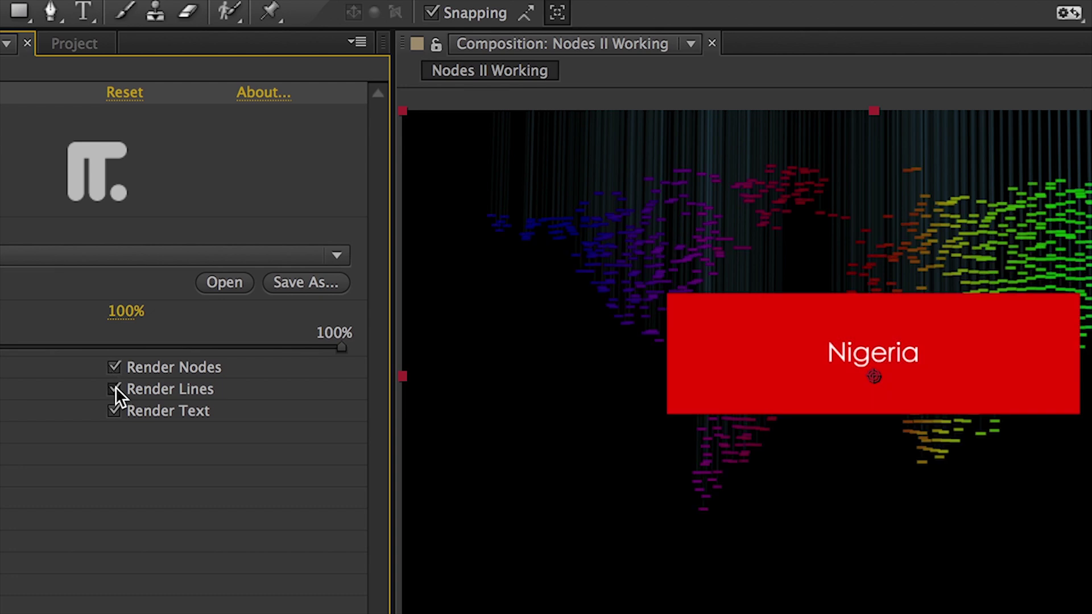
{"action": "left_click", "coordinate": [115, 389]}
{"action": "left_click", "coordinate": [114, 389]}
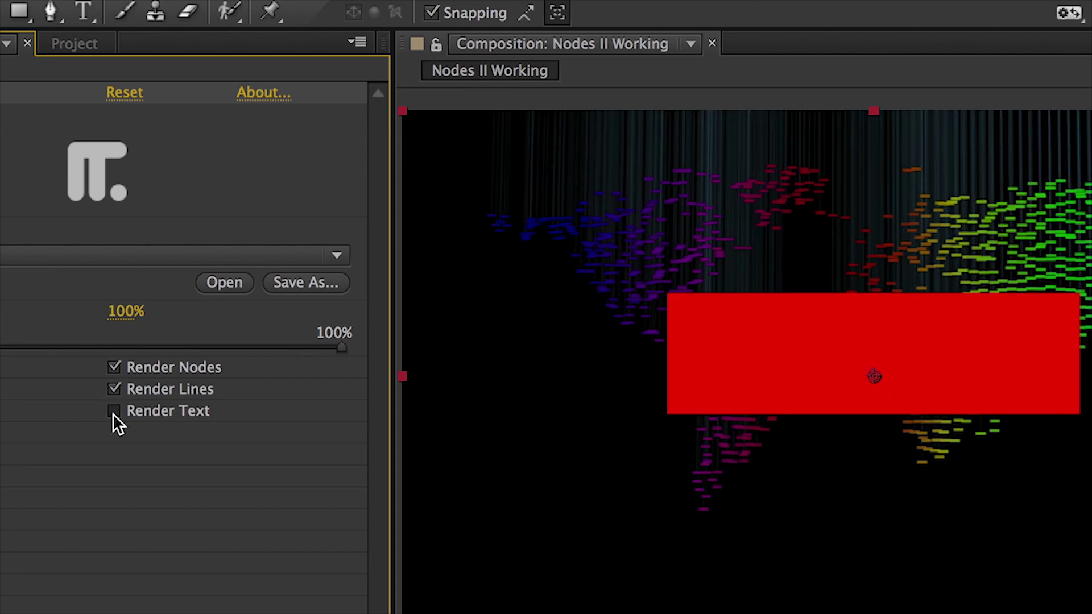
{"action": "left_click", "coordinate": [113, 413]}
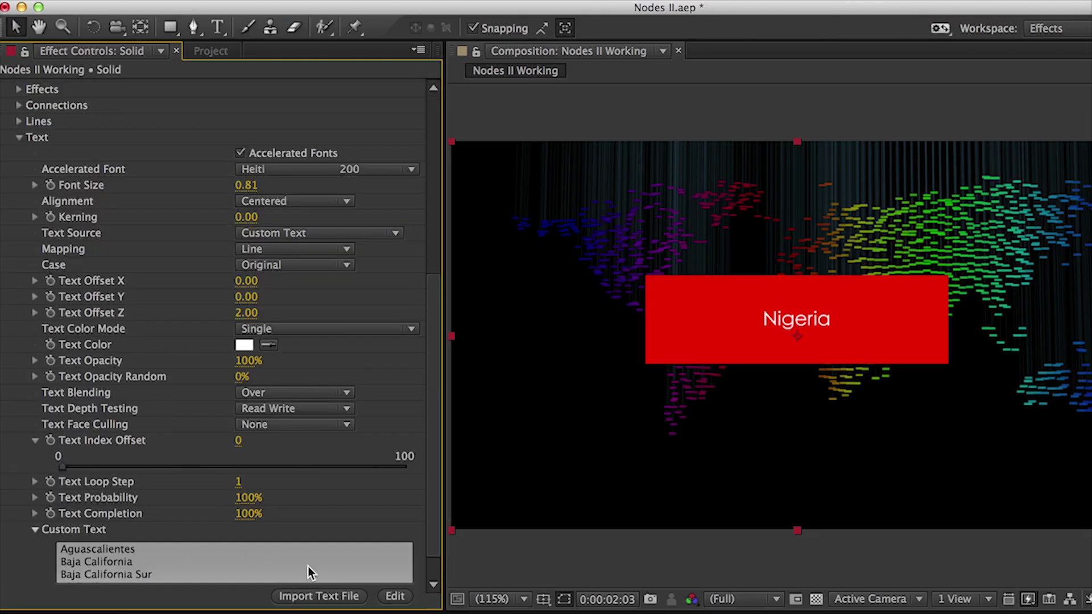
Step: Set the label's Accelerated Font to Futura 200 and Font Size to 3.61
{"action": "left_click", "coordinate": [394, 597]}
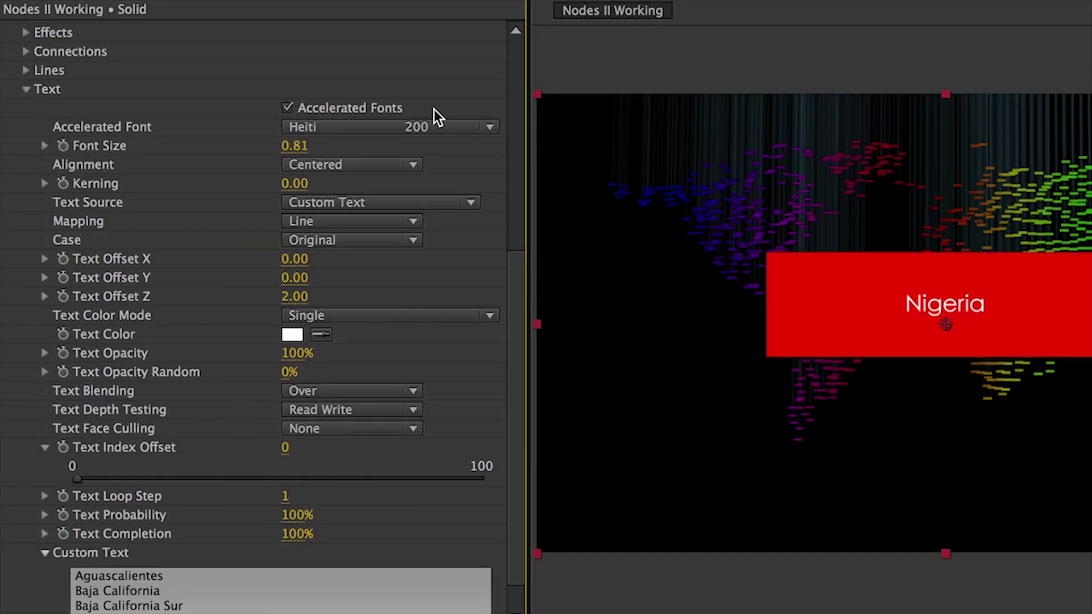
{"action": "left_click", "coordinate": [492, 127]}
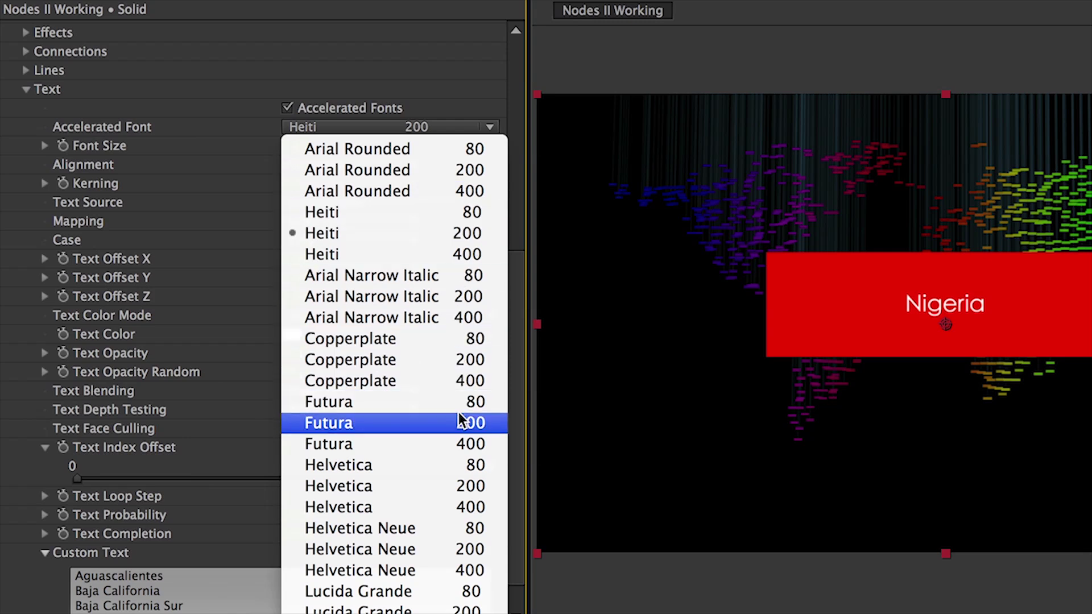
{"action": "left_click", "coordinate": [425, 423]}
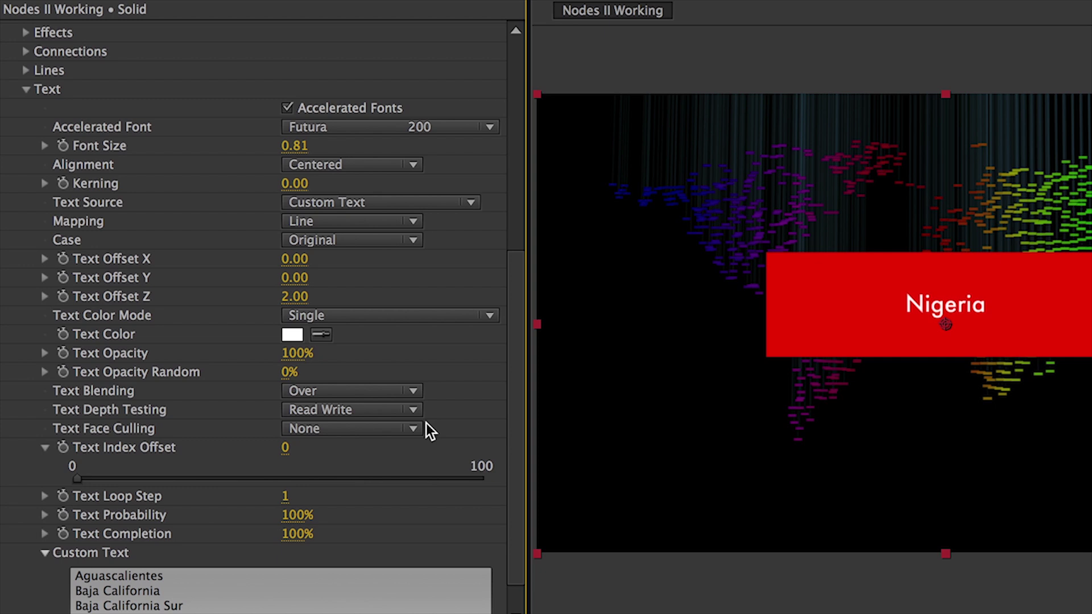
{"action": "left_click", "coordinate": [294, 147]}
{"action": "type", "text": "3.61"}
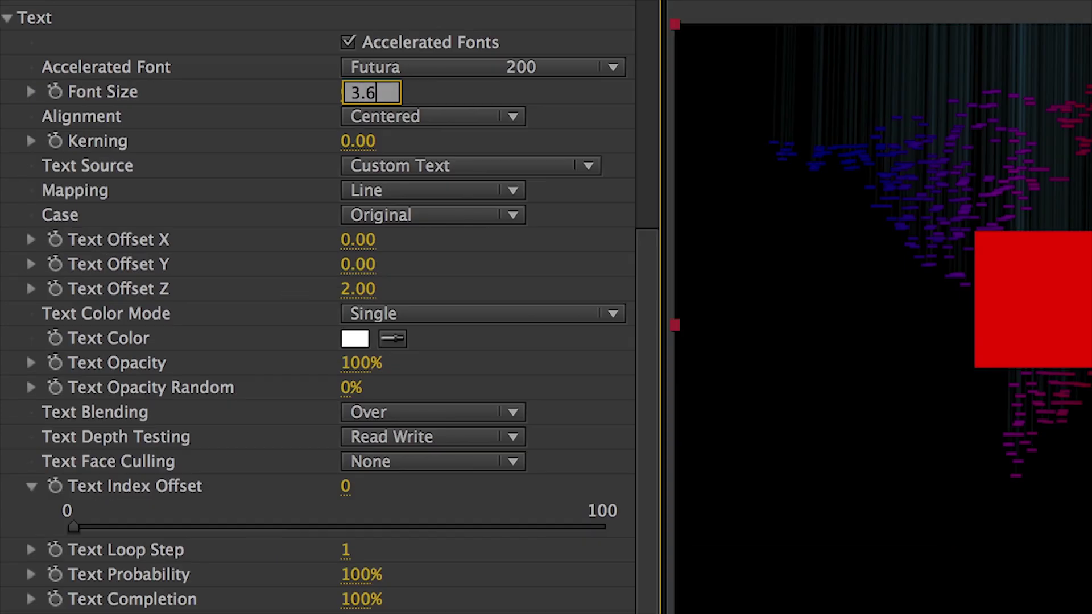
{"action": "key", "text": "Return"}
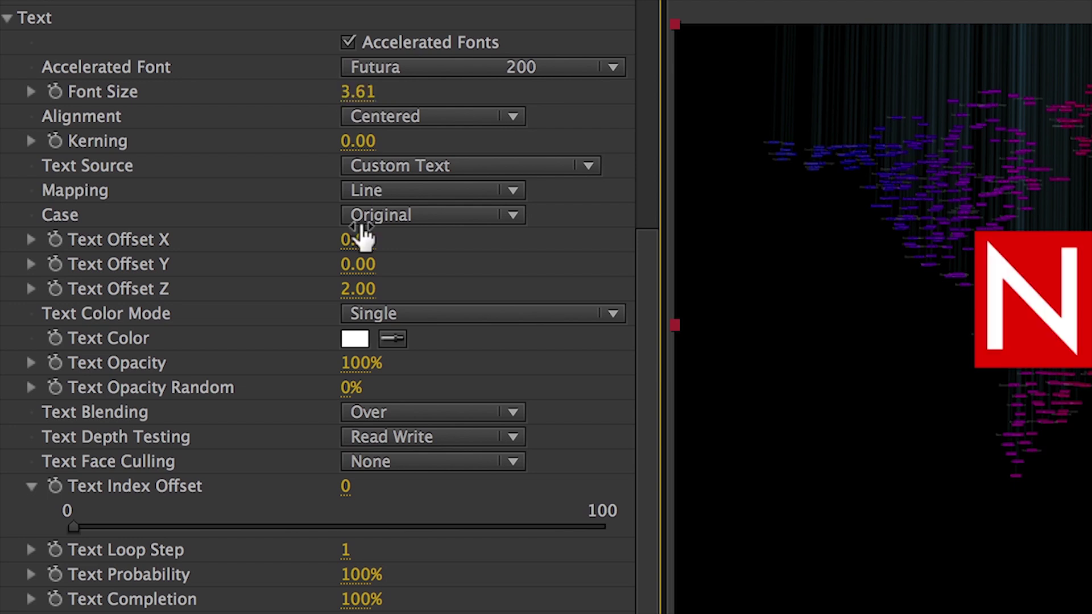
Step: Set Text Offset Y to -1.30 and Text Index Offset to 5, so the label reads Sinaloa
{"action": "left_click", "coordinate": [362, 262]}
{"action": "type", "text": "-1.3"}
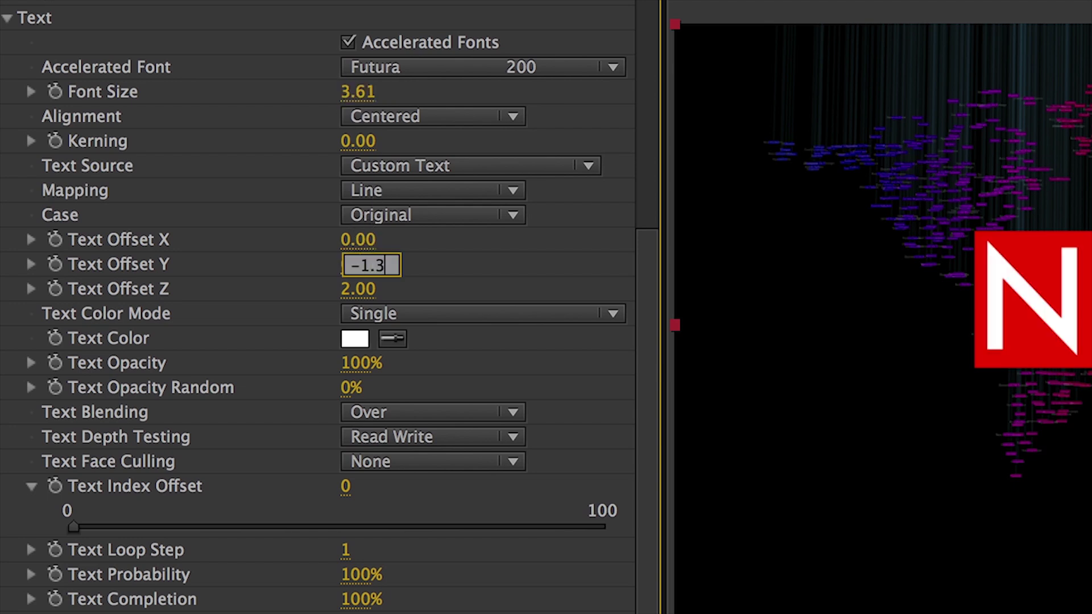
{"action": "key", "text": "Return"}
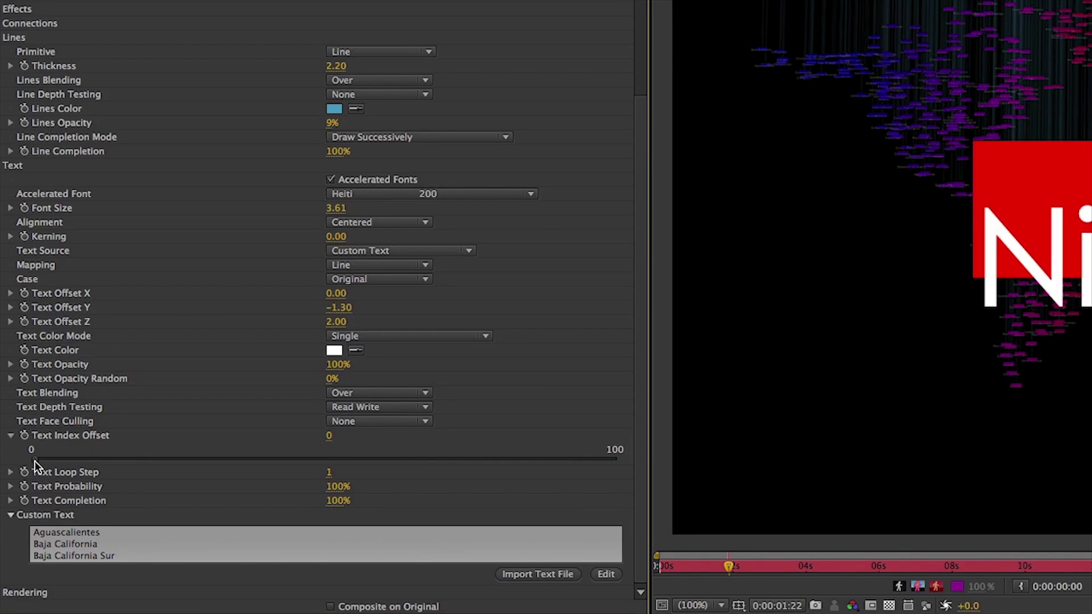
{"action": "left_click_drag", "start_coordinate": [35, 461], "coordinate": [77, 461]}
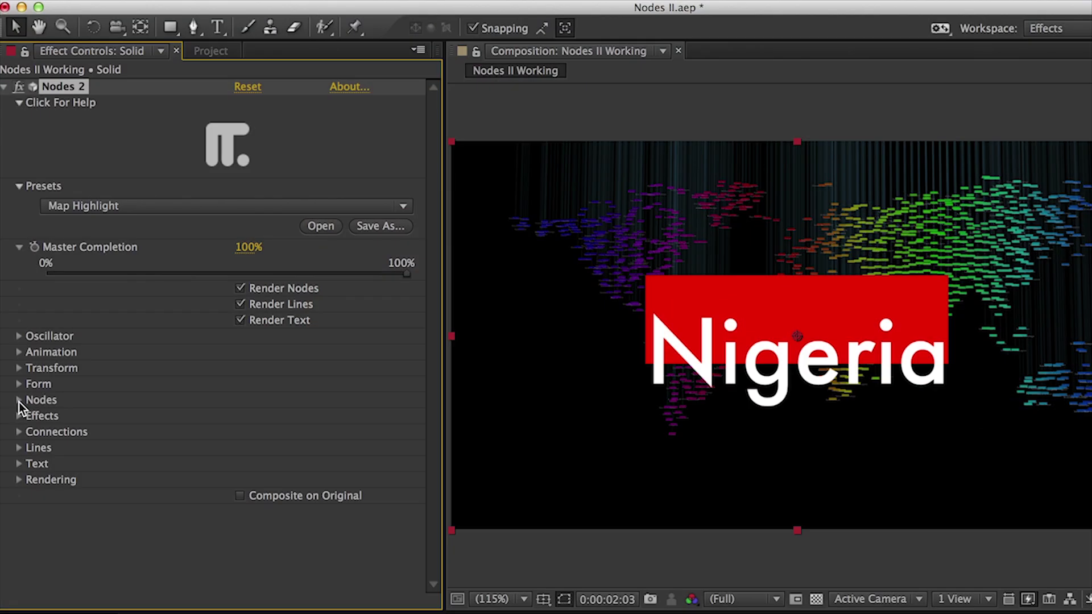
Step: Try Soft Shape and Glowing Shape node types, then set Nodes Type to Image List
{"action": "left_click", "coordinate": [19, 400]}
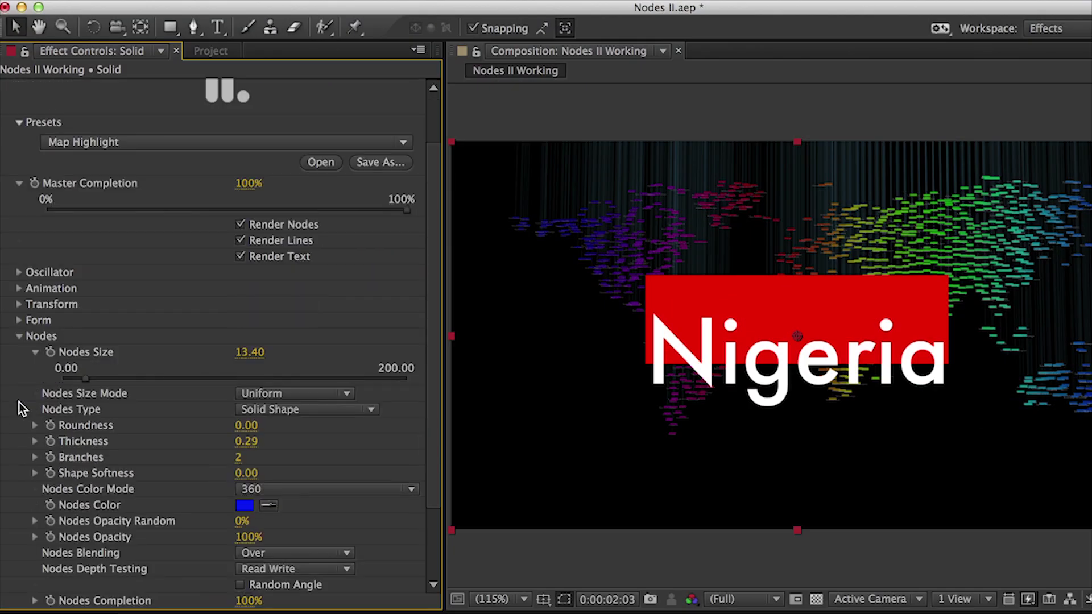
{"action": "scroll", "coordinate": [19, 402], "scroll_direction": "down", "scroll_amount": 3}
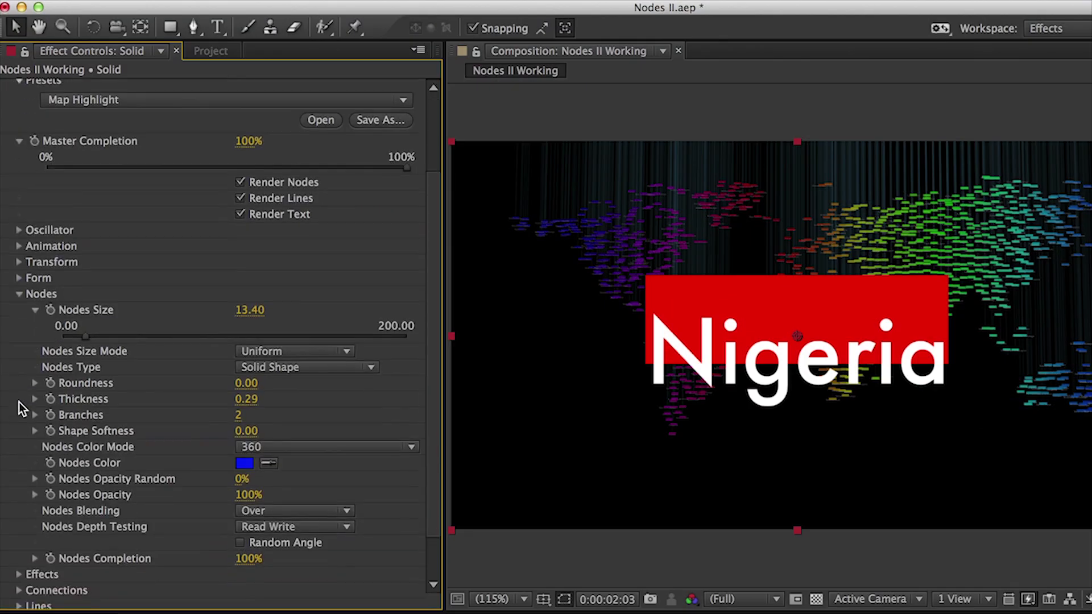
{"action": "left_click", "coordinate": [370, 315]}
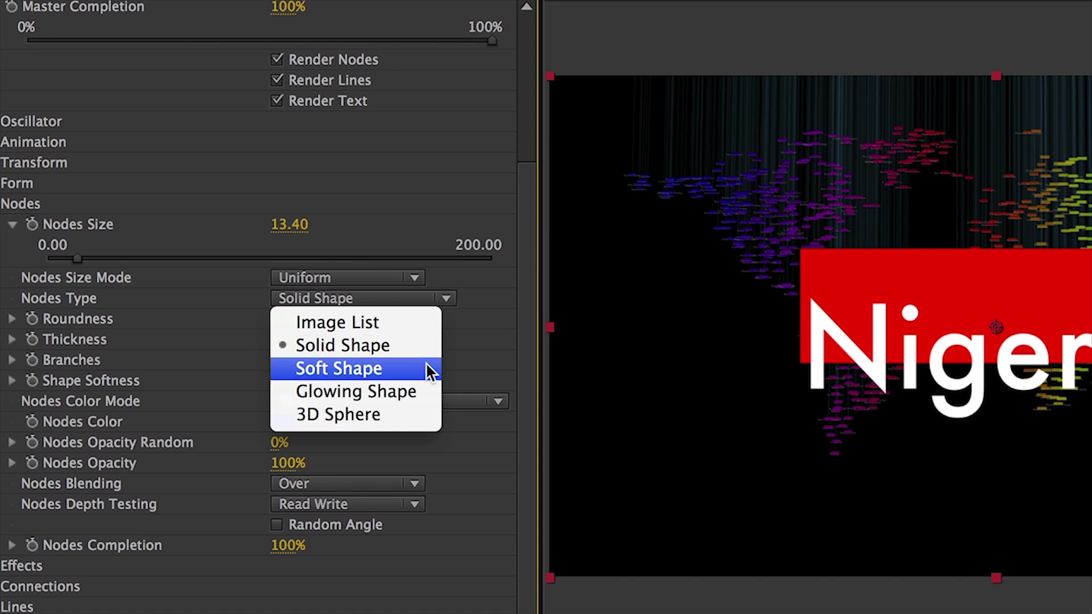
{"action": "left_click", "coordinate": [425, 364]}
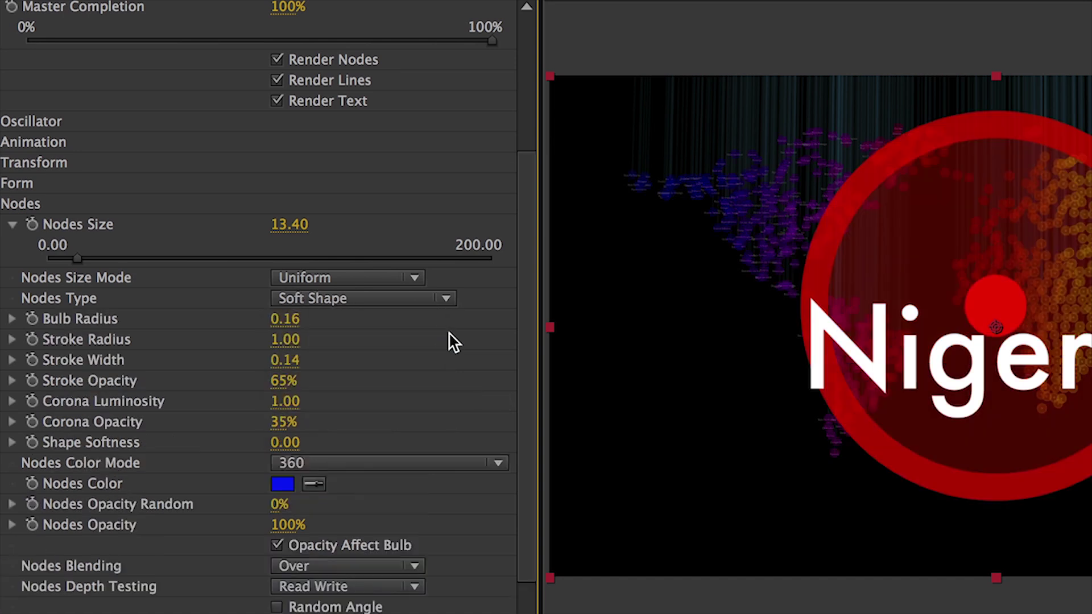
{"action": "left_click", "coordinate": [448, 299]}
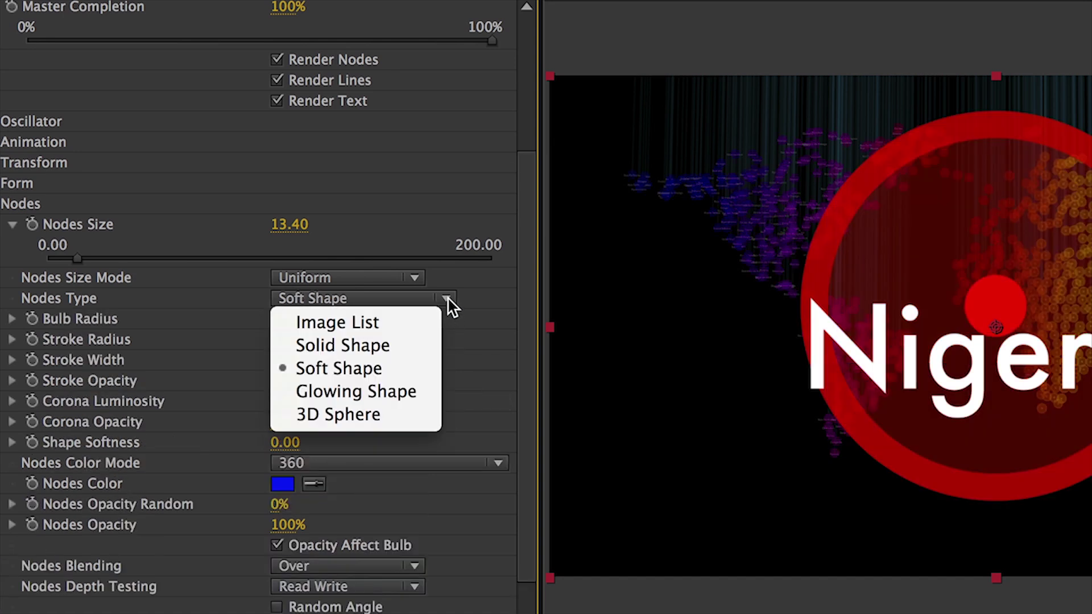
{"action": "left_click", "coordinate": [423, 384]}
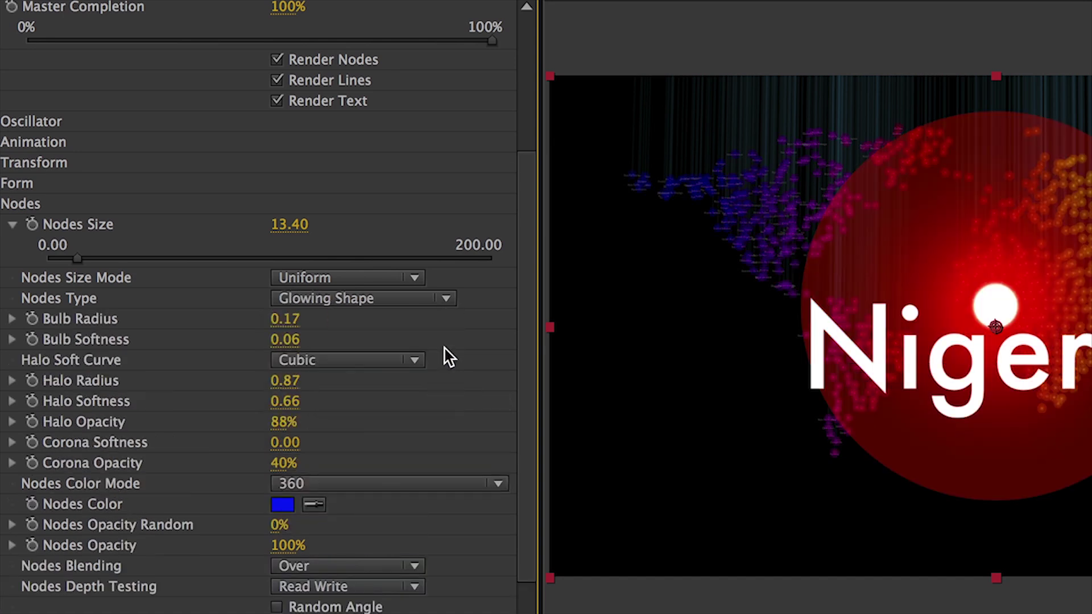
{"action": "left_click", "coordinate": [446, 300]}
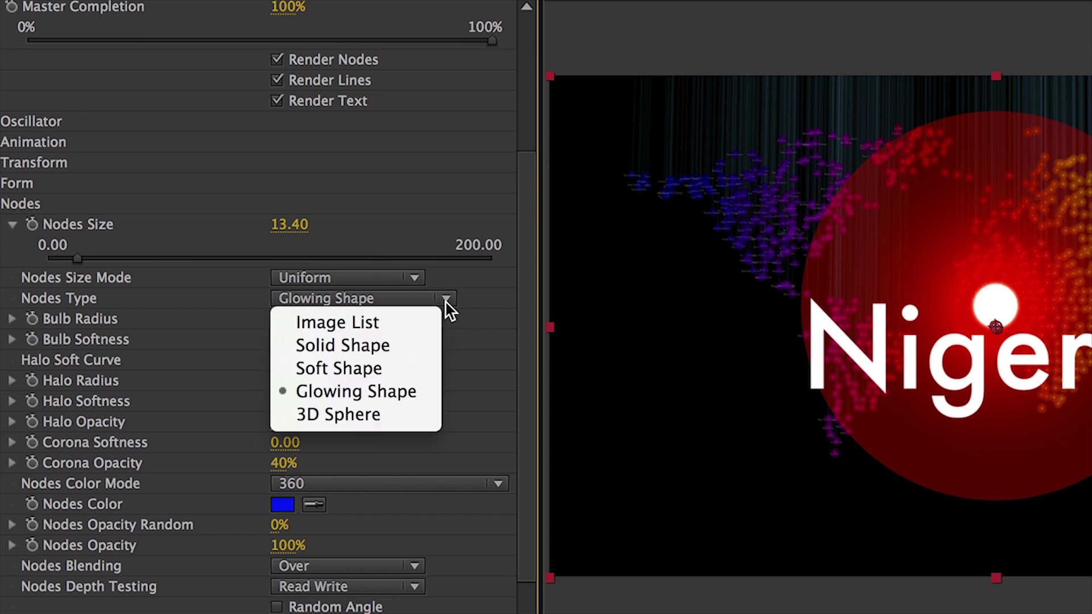
{"action": "left_click", "coordinate": [422, 325]}
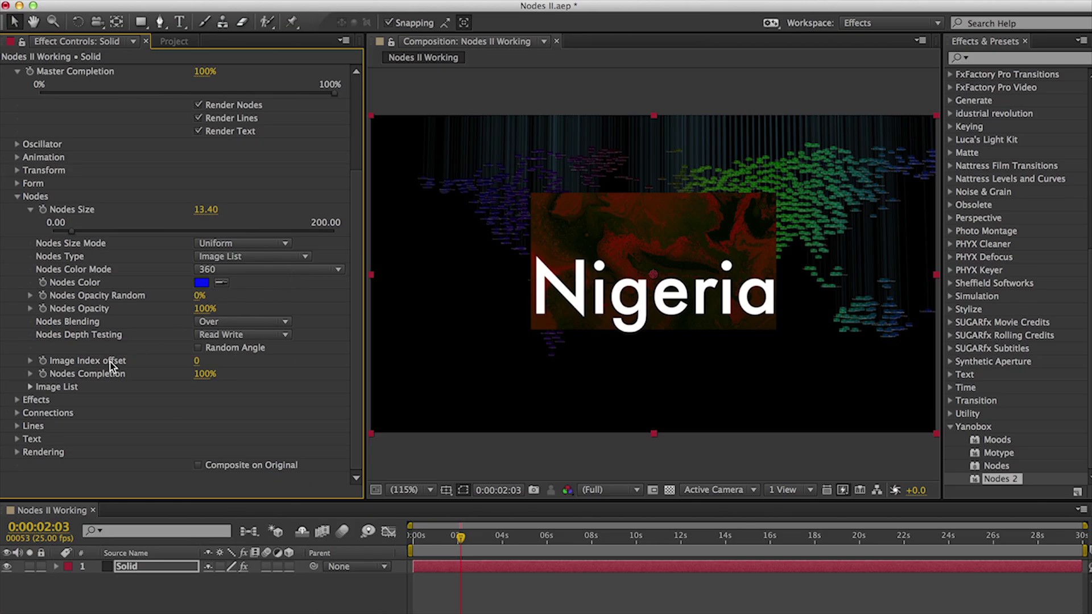
Step: Add Nigeria, France and London images to the Image List, ordered Nigeria first
{"action": "left_click", "coordinate": [31, 387]}
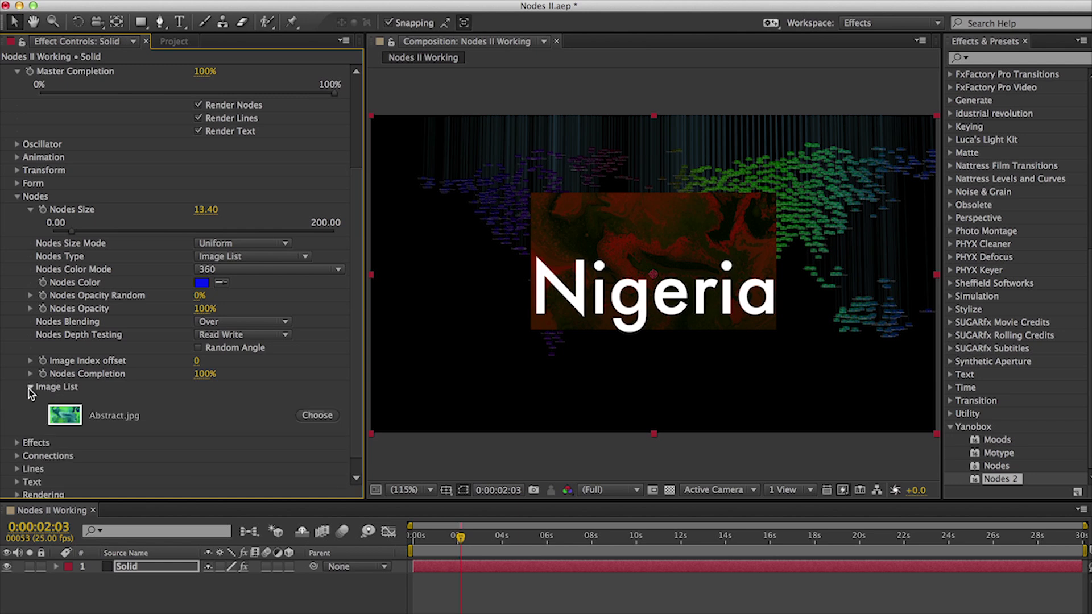
{"action": "left_click", "coordinate": [317, 415]}
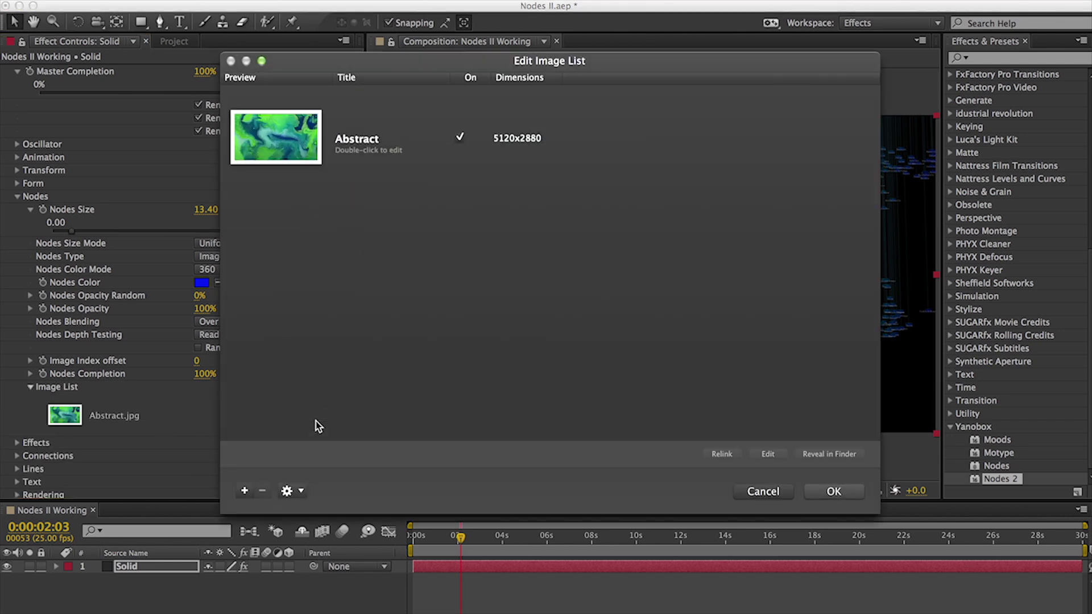
{"action": "left_click", "coordinate": [778, 378]}
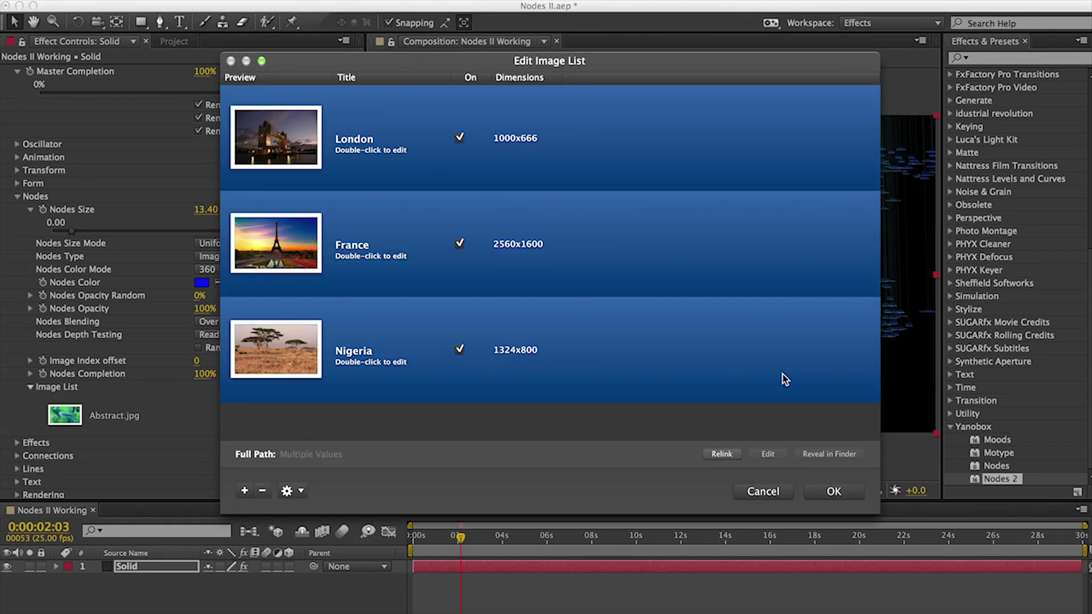
{"action": "left_click_drag", "start_coordinate": [301, 349], "coordinate": [292, 183]}
{"action": "left_click_drag", "start_coordinate": [288, 368], "coordinate": [281, 207]}
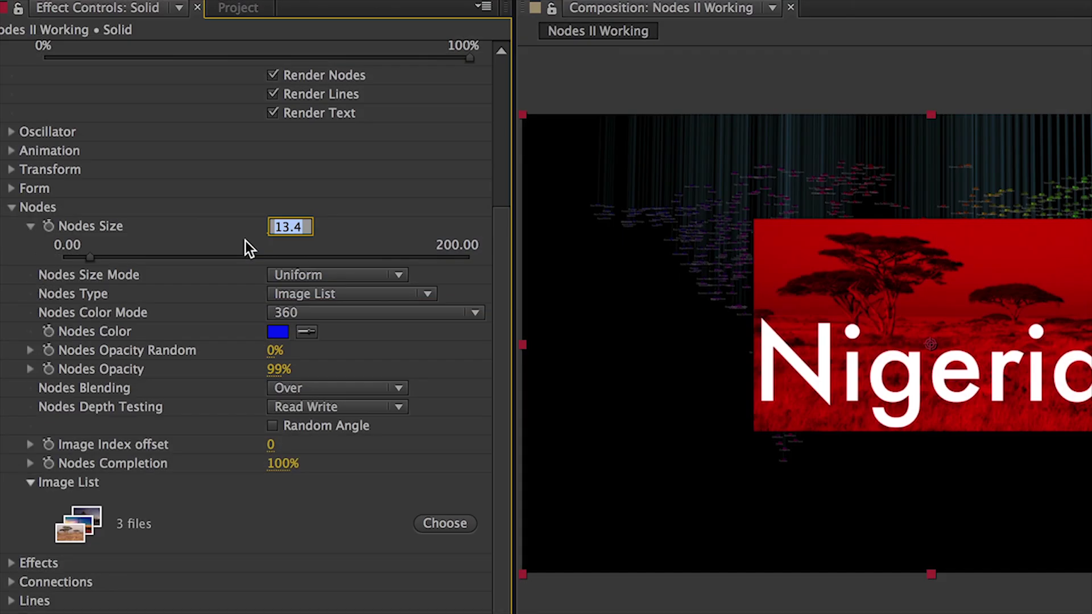
Step: Set Nodes Size to 13.30, keeping Uniform size mode and 360 colour mode
{"action": "type", "text": "13.3"}
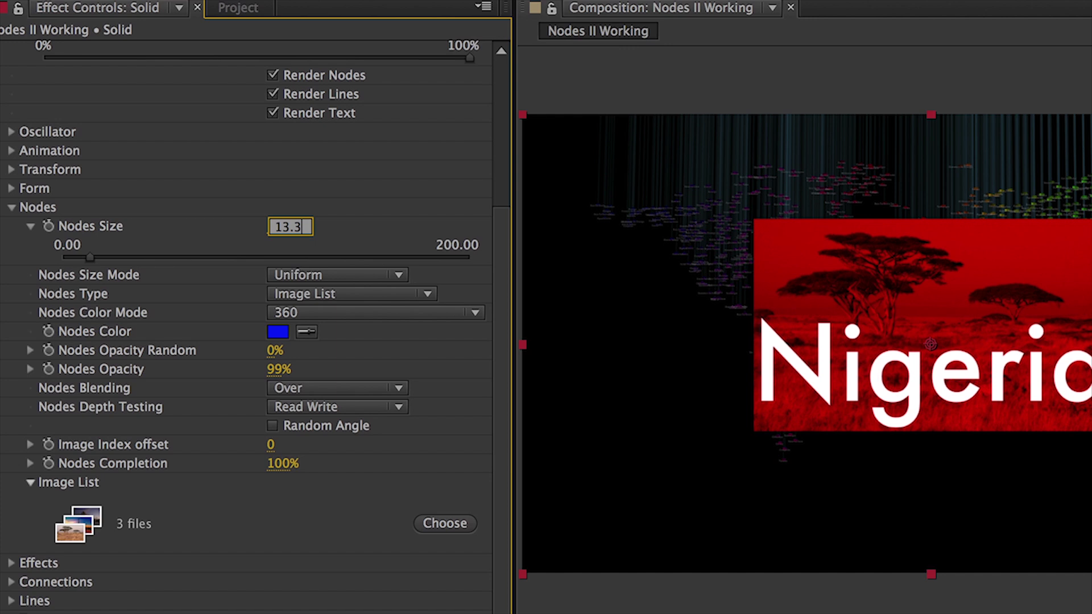
{"action": "key", "text": "Return"}
{"action": "left_click", "coordinate": [291, 272]}
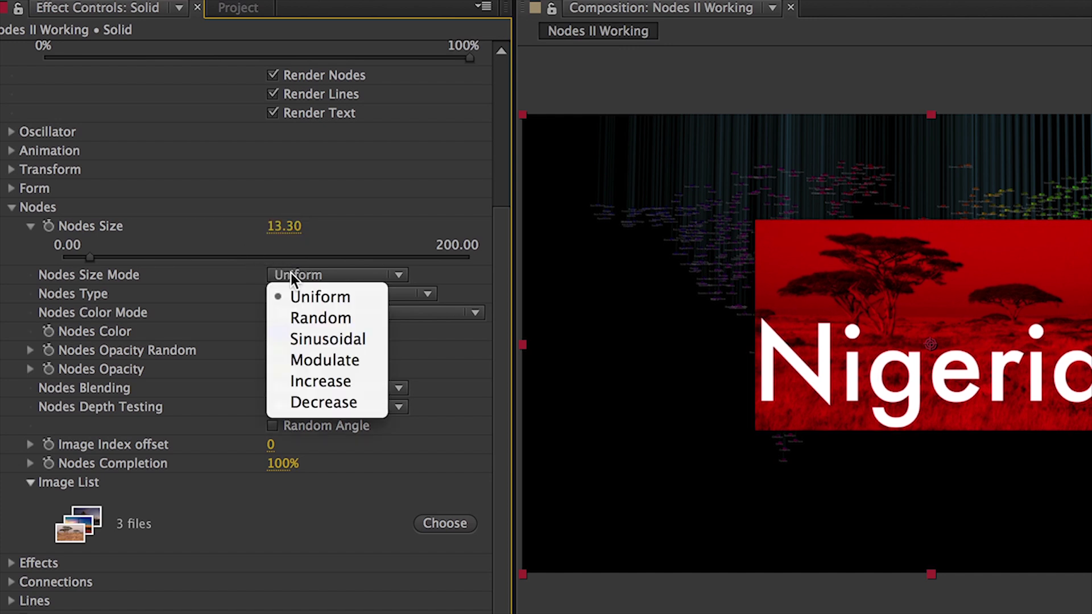
{"action": "left_click", "coordinate": [291, 273]}
{"action": "left_click", "coordinate": [335, 313]}
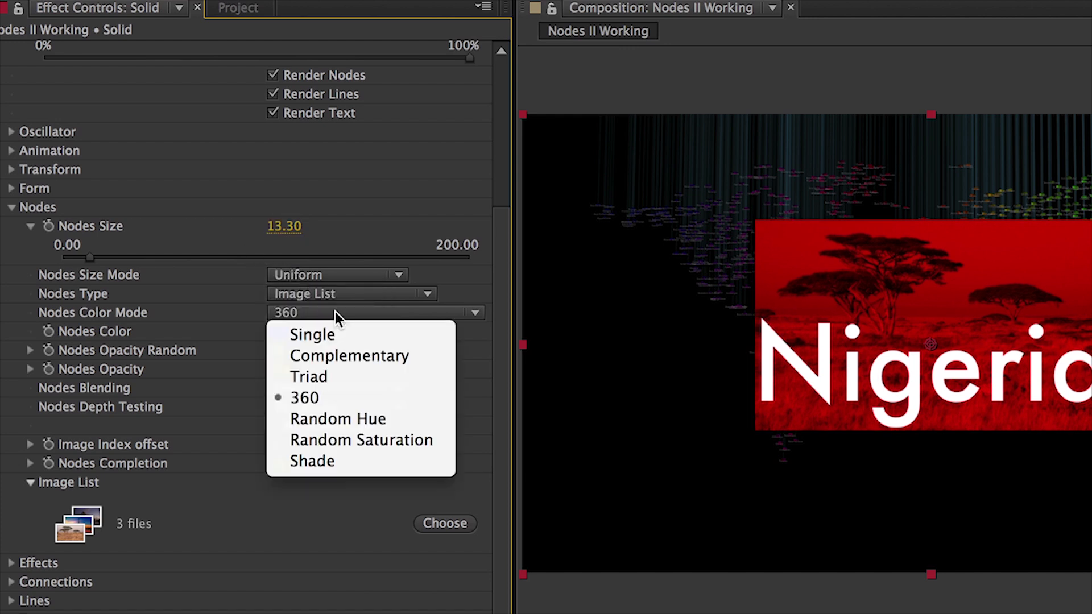
{"action": "left_click", "coordinate": [336, 313]}
Step: Raise Nodes Opacity to 100% and try the Random and Text Script connection methods
{"action": "left_click_drag", "start_coordinate": [276, 375], "coordinate": [352, 384]}
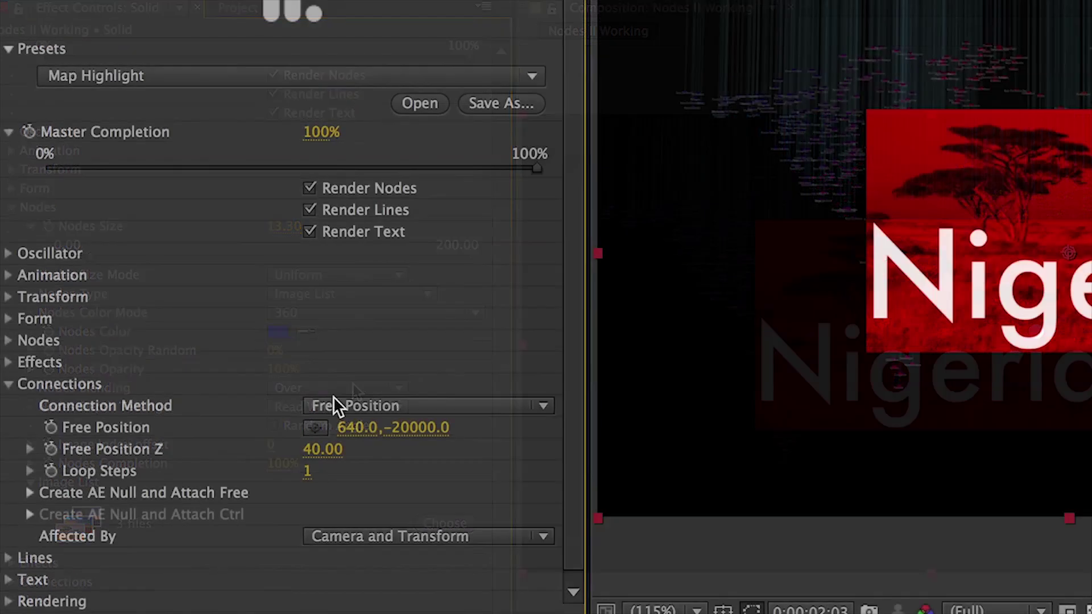
{"action": "left_click", "coordinate": [341, 403]}
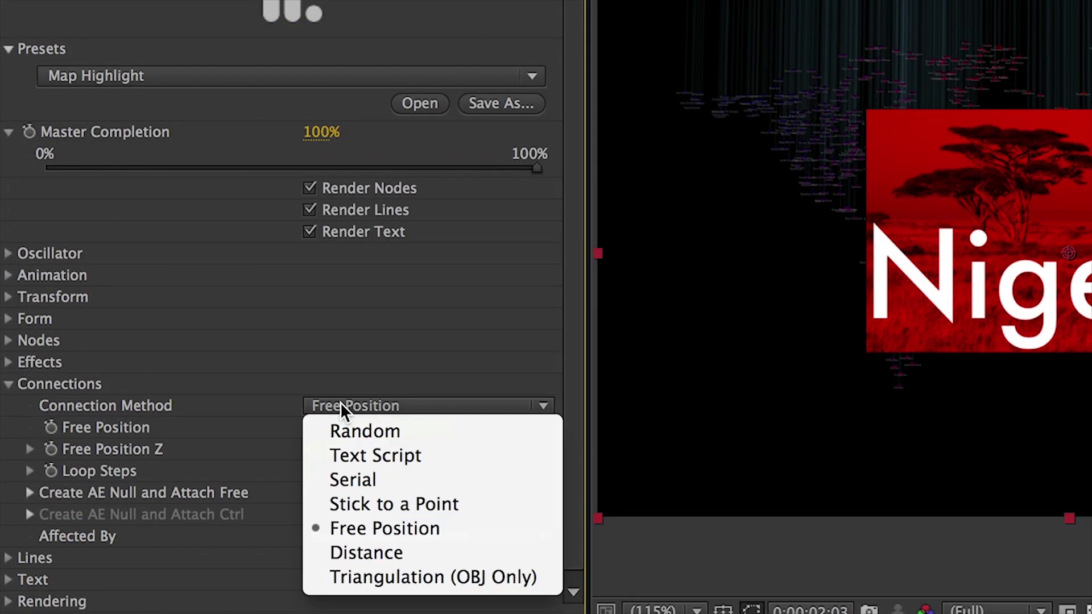
{"action": "left_click", "coordinate": [342, 431]}
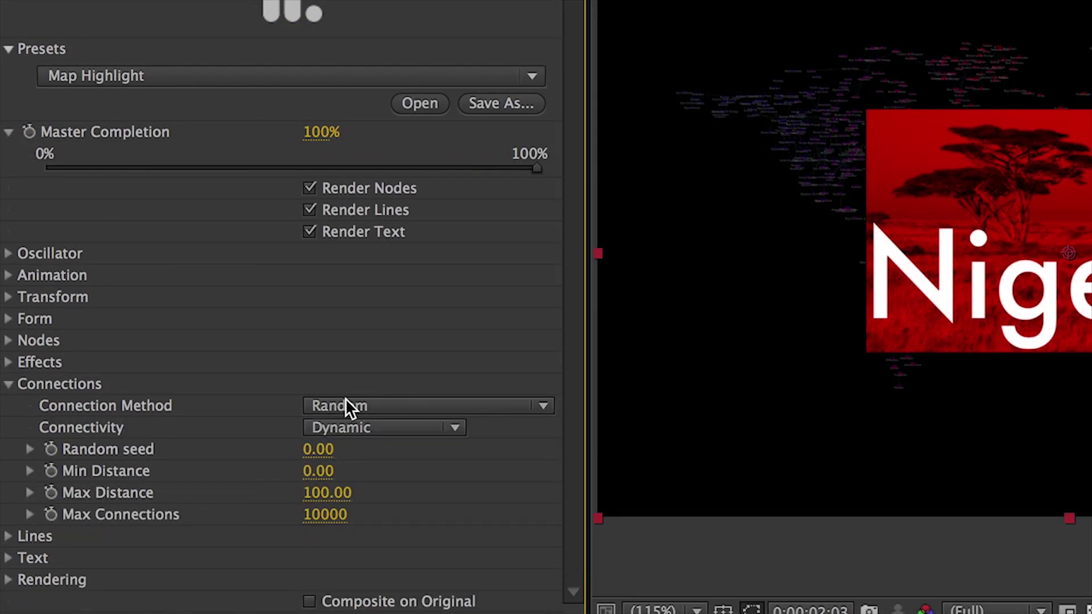
{"action": "left_click", "coordinate": [345, 405]}
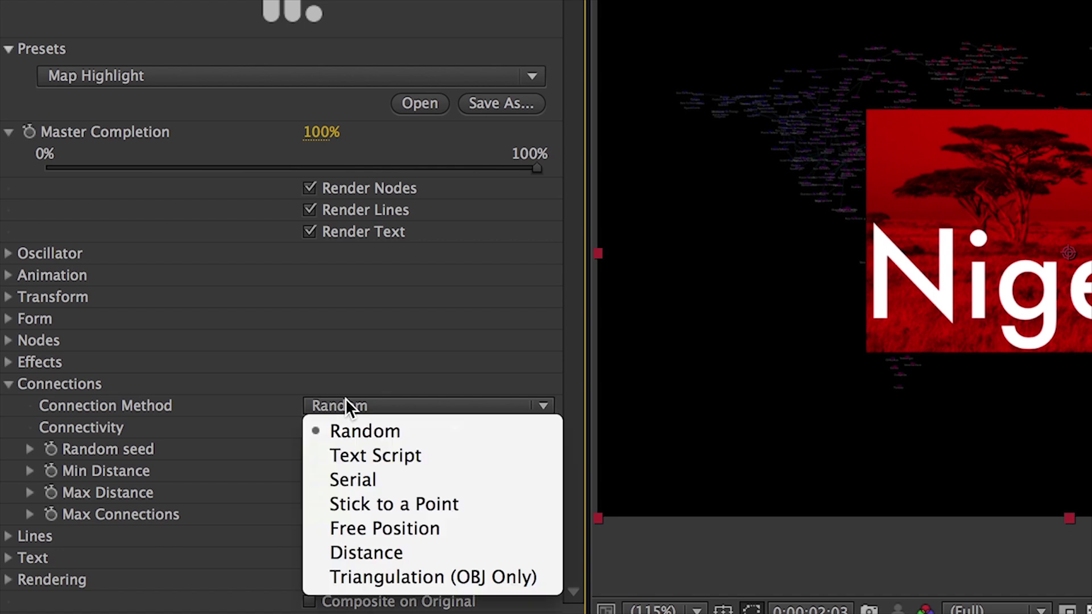
{"action": "left_click", "coordinate": [354, 455]}
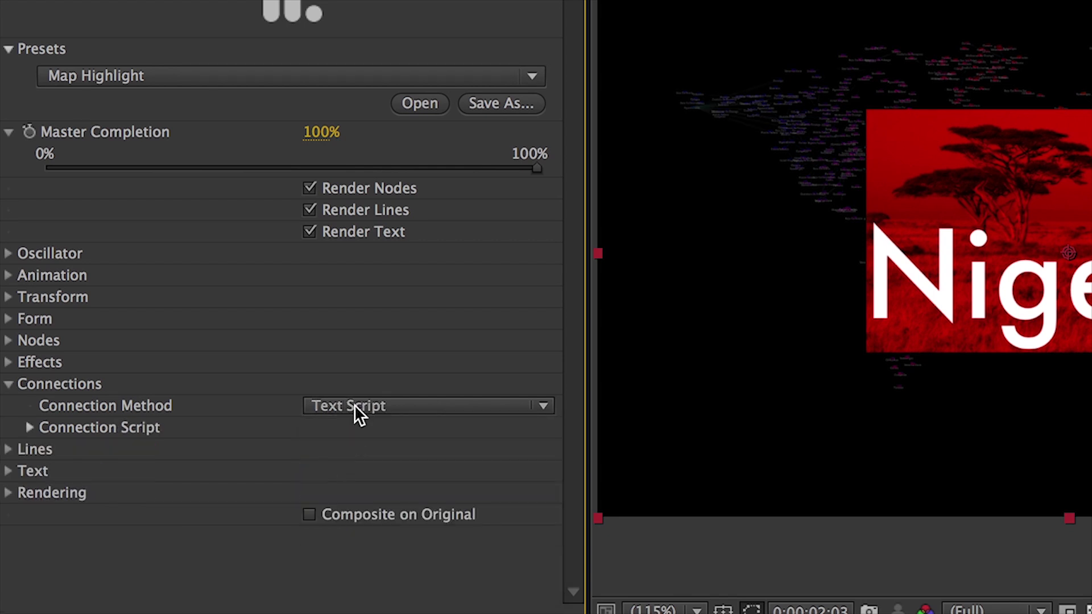
Step: Set Connection Method to Serial, with Loop Steps at 1
{"action": "left_click", "coordinate": [354, 405]}
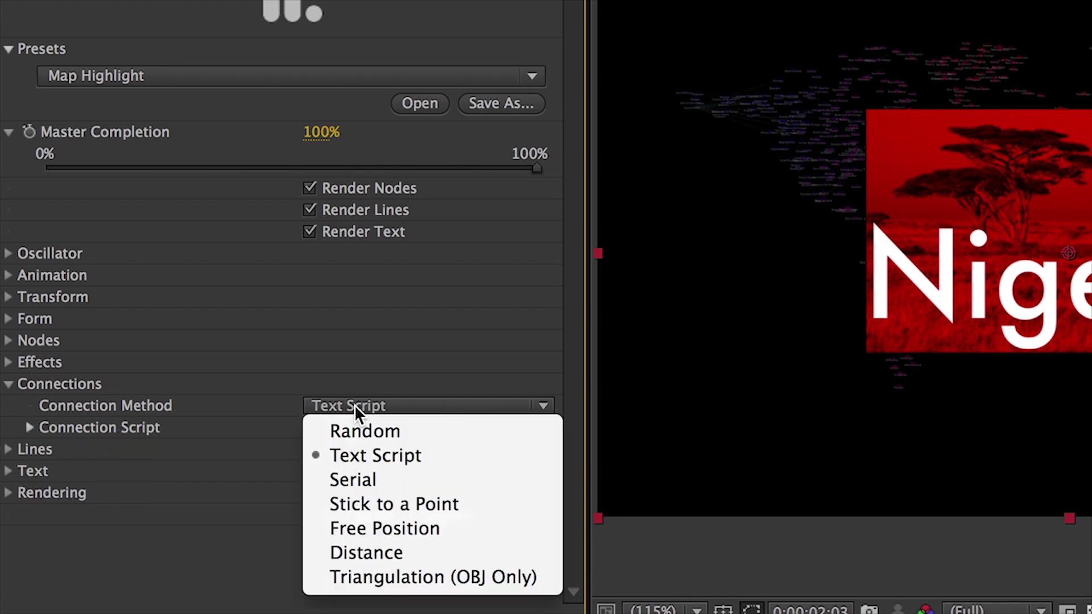
{"action": "left_click", "coordinate": [352, 480]}
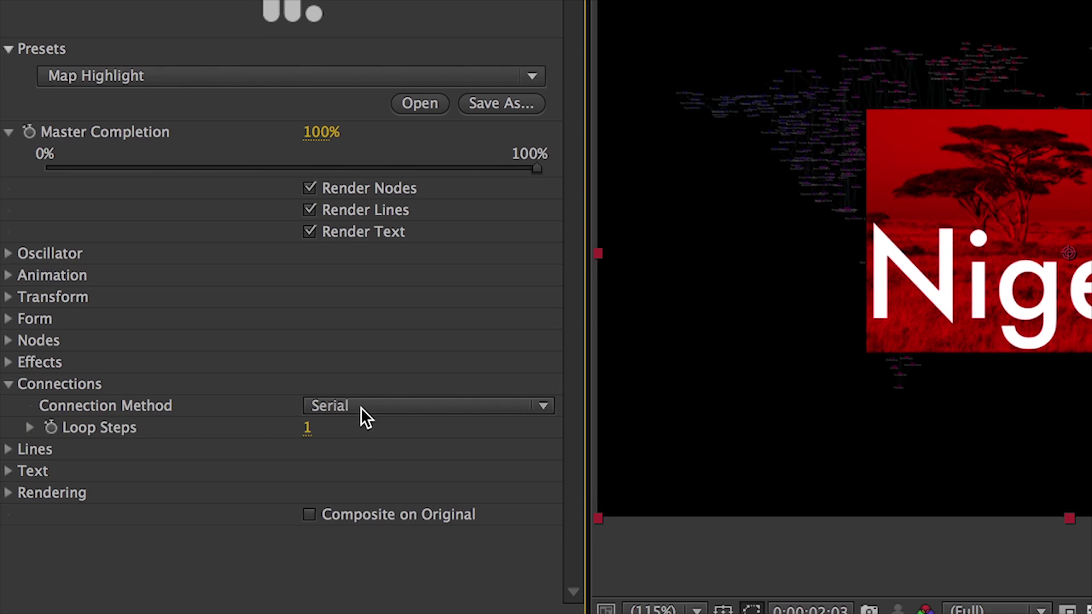
{"action": "left_click", "coordinate": [361, 406]}
{"action": "left_click", "coordinate": [373, 478]}
Step: Pick the stick-to-point connection option, then set Lines Opacity to 12% and Thickness to 4.00
{"action": "left_click", "coordinate": [374, 407]}
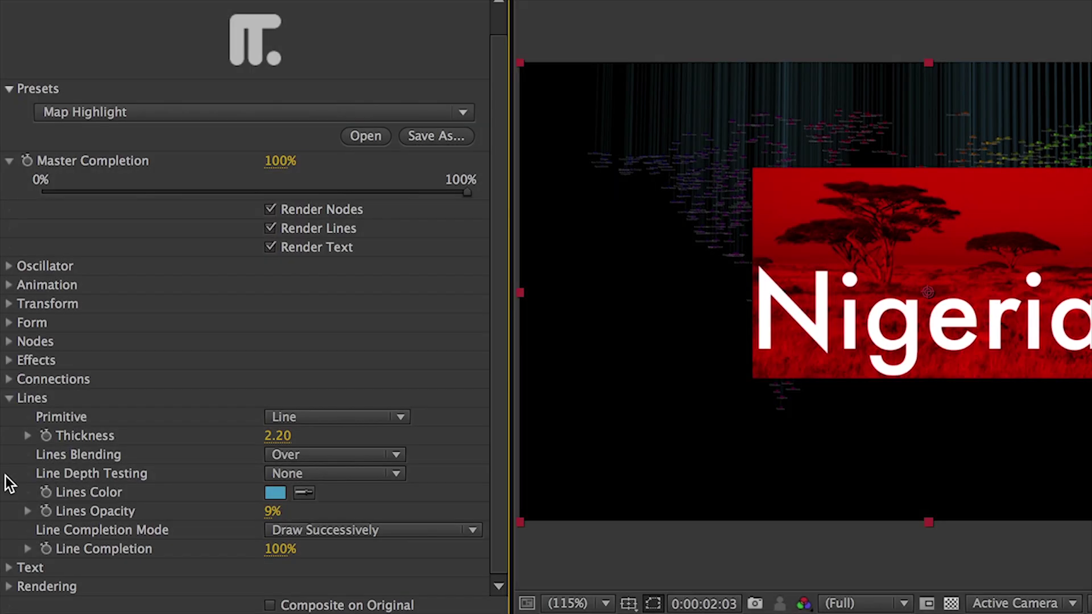
{"action": "left_click", "coordinate": [272, 510]}
{"action": "type", "text": "12"}
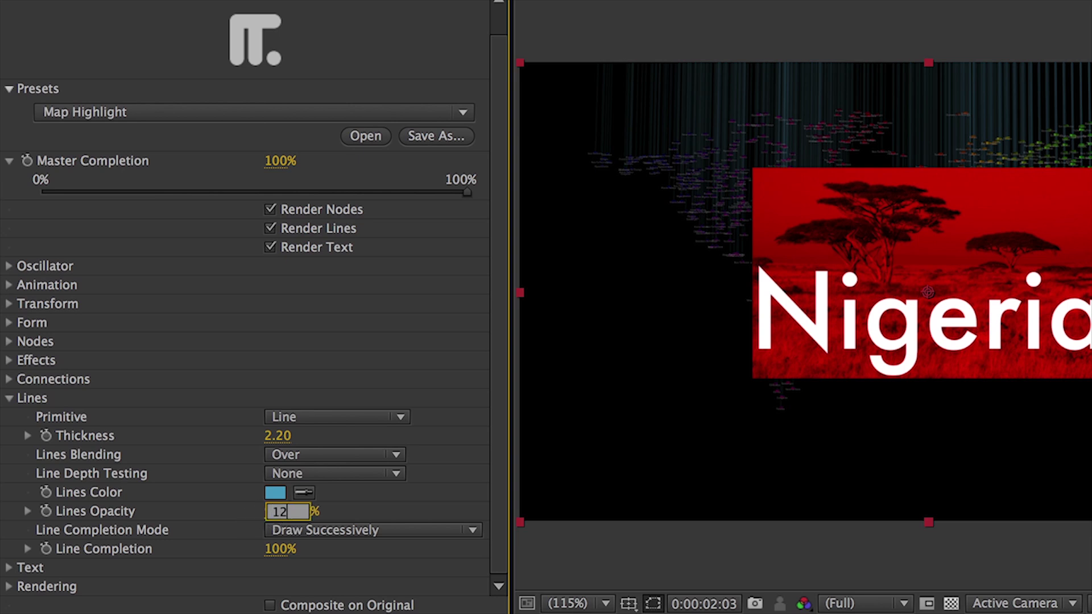
{"action": "key", "text": "Return"}
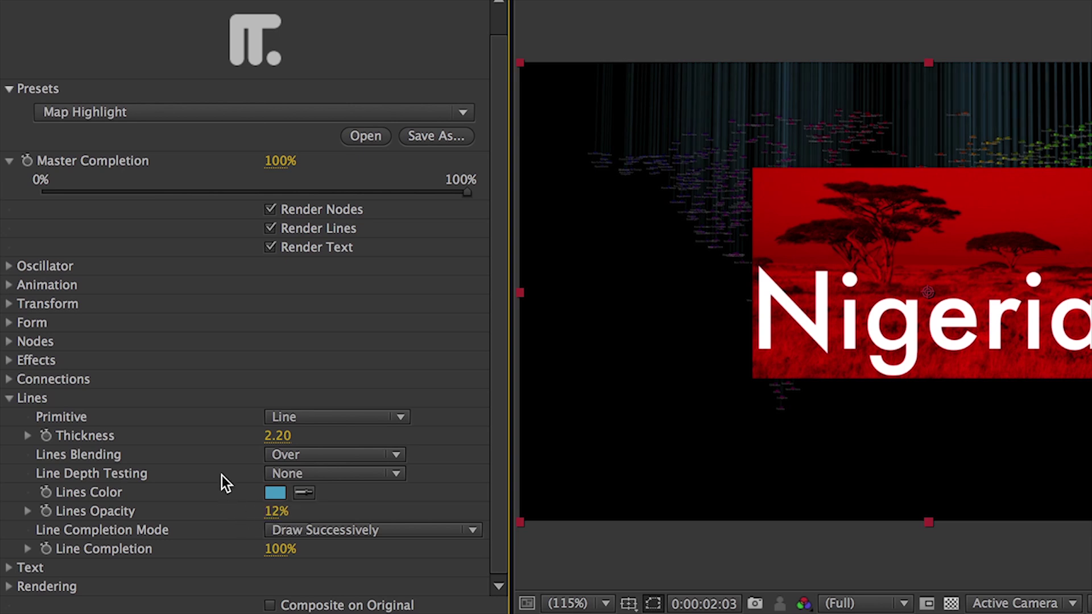
{"action": "left_click", "coordinate": [277, 435]}
{"action": "type", "text": "4"}
{"action": "key", "text": "Return"}
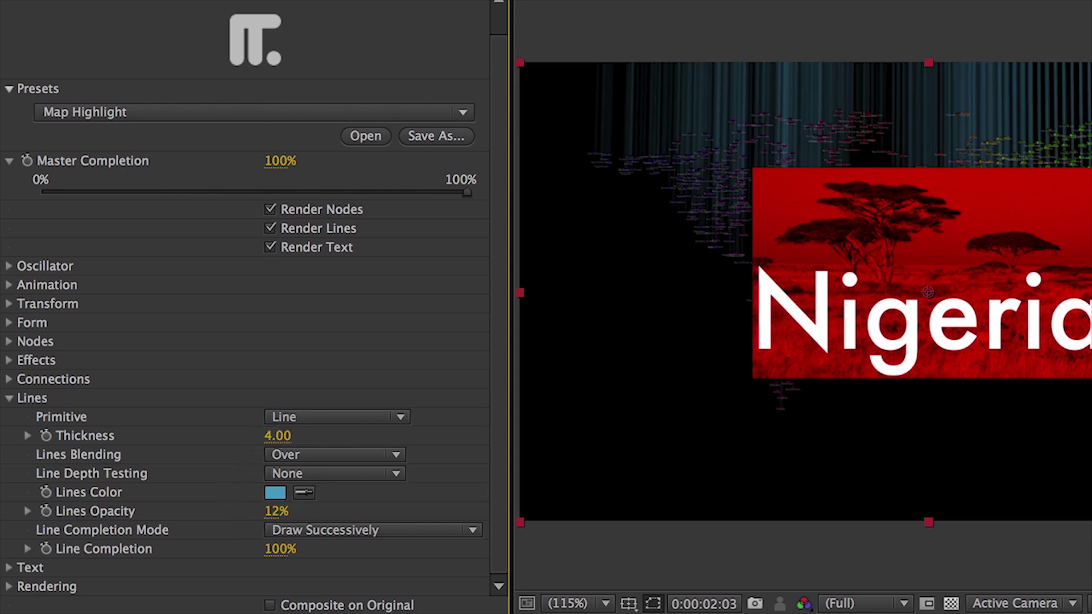
Step: Preview Curved Line and Curved Tube primitives, then return the lines to plain Line
{"action": "left_click", "coordinate": [402, 419]}
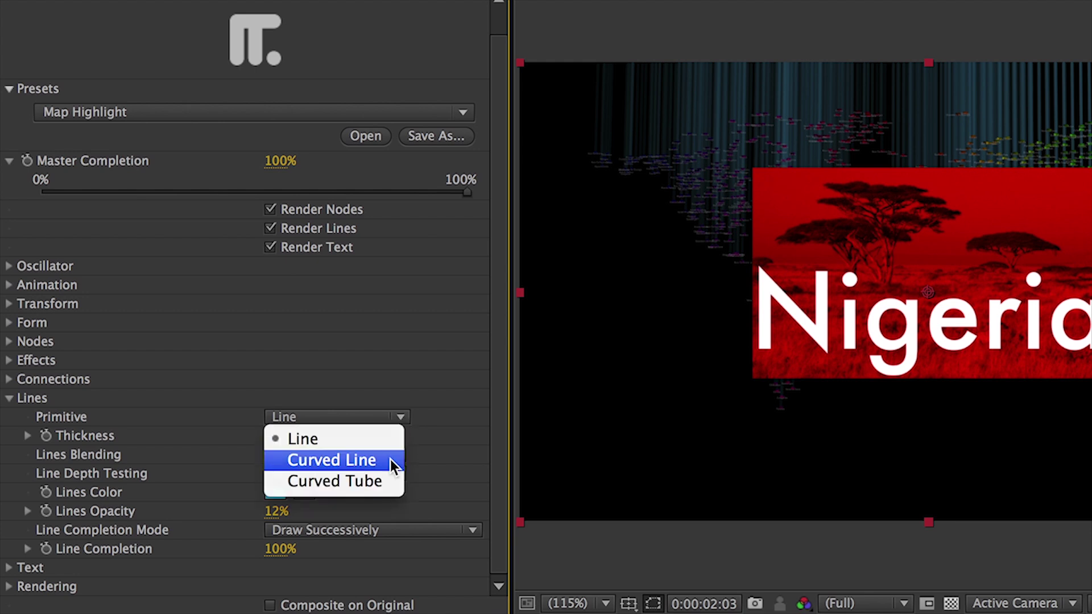
{"action": "left_click", "coordinate": [390, 459]}
{"action": "left_click", "coordinate": [402, 417]}
{"action": "left_click", "coordinate": [392, 480]}
{"action": "left_click", "coordinate": [402, 418]}
{"action": "left_click", "coordinate": [398, 439]}
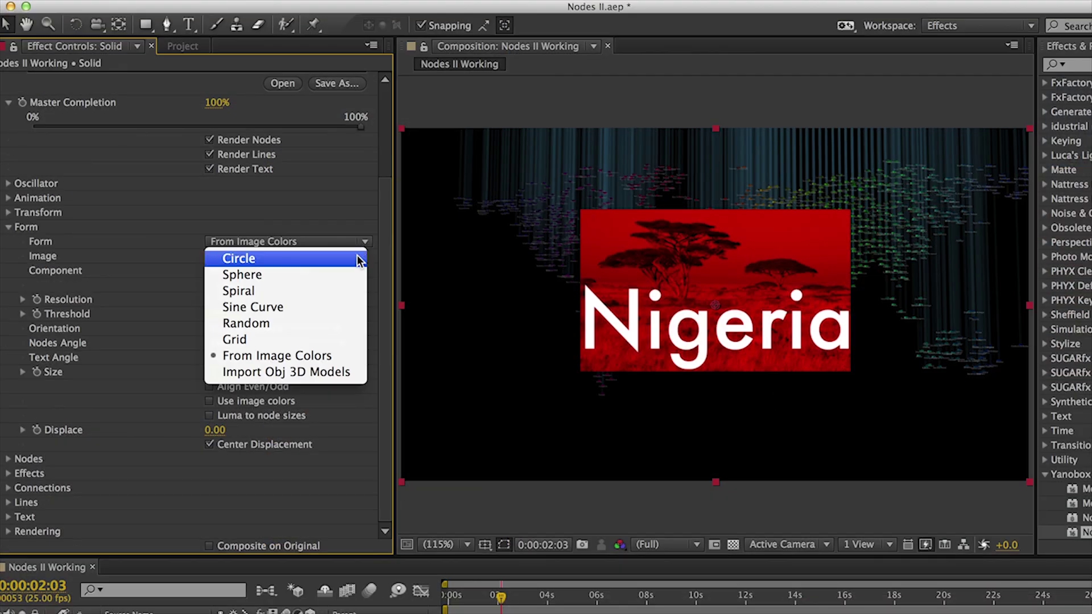
Step: Cycle the node Form through Circle, Sphere and Spiral to Sine Curve
{"action": "left_click", "coordinate": [357, 256]}
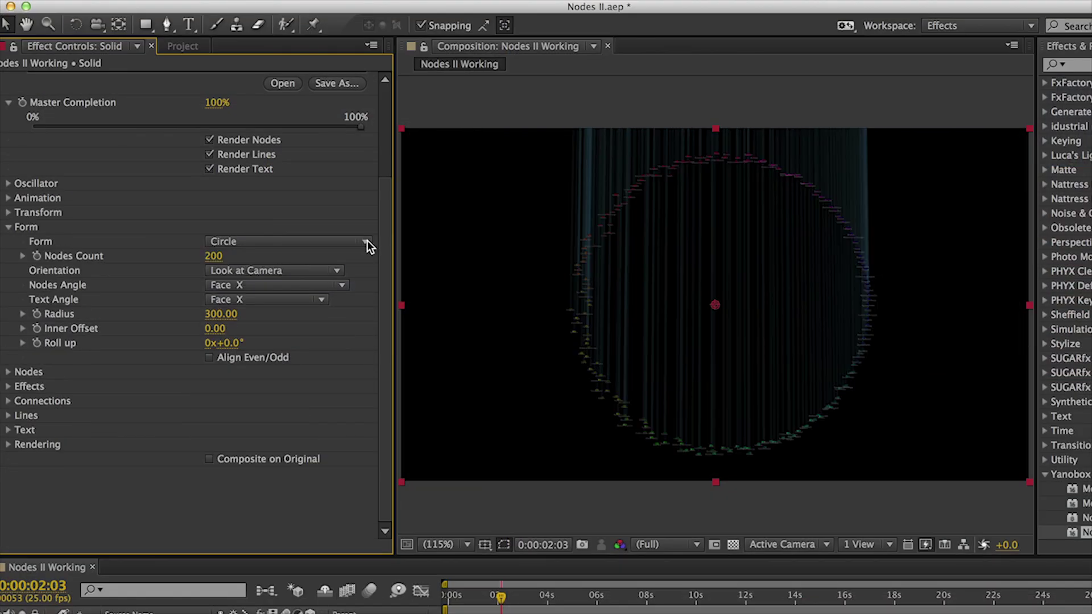
{"action": "left_click", "coordinate": [367, 246]}
{"action": "left_click", "coordinate": [361, 272]}
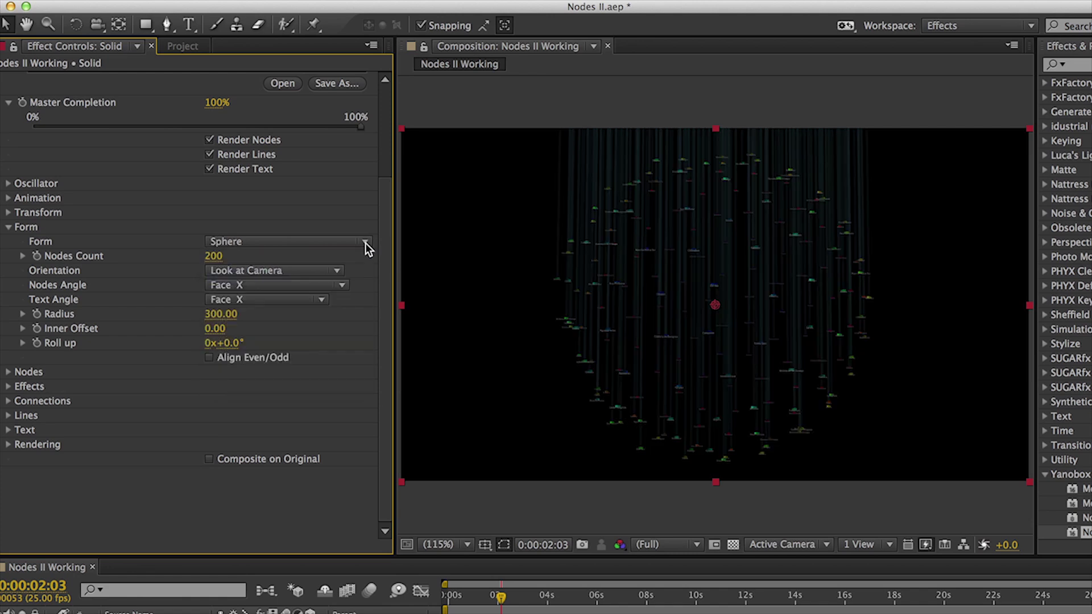
{"action": "left_click", "coordinate": [365, 243]}
{"action": "left_click", "coordinate": [353, 291]}
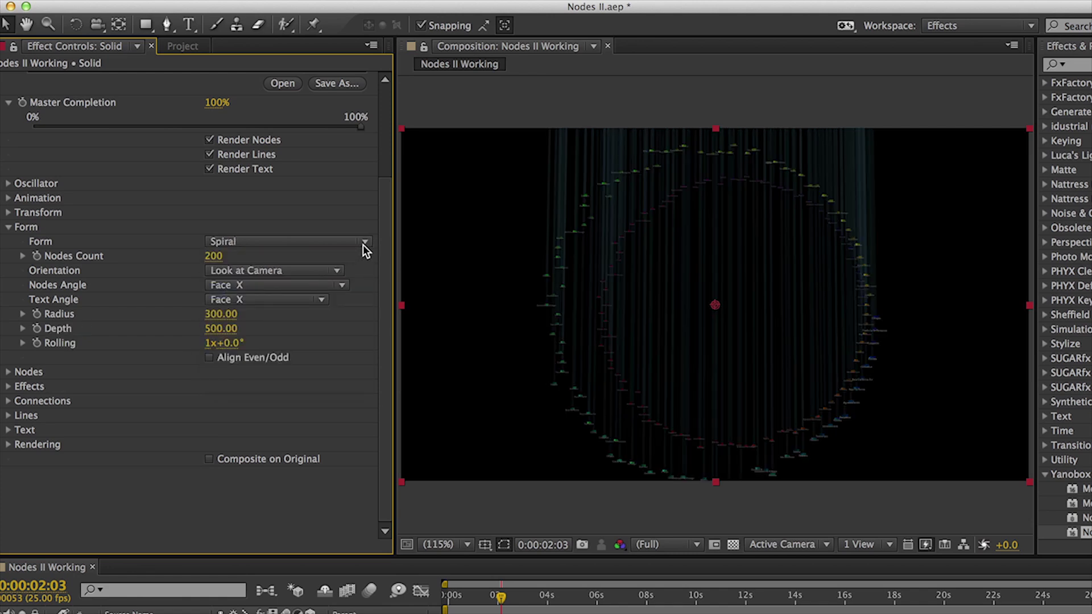
{"action": "left_click", "coordinate": [364, 243]}
{"action": "left_click", "coordinate": [353, 307]}
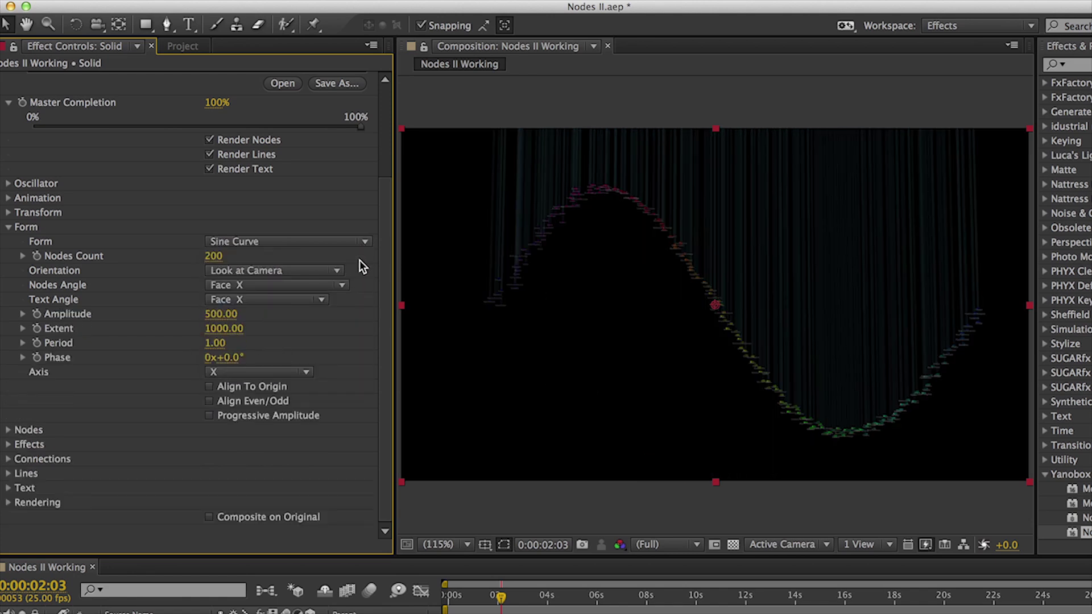
{"action": "left_click", "coordinate": [337, 311]}
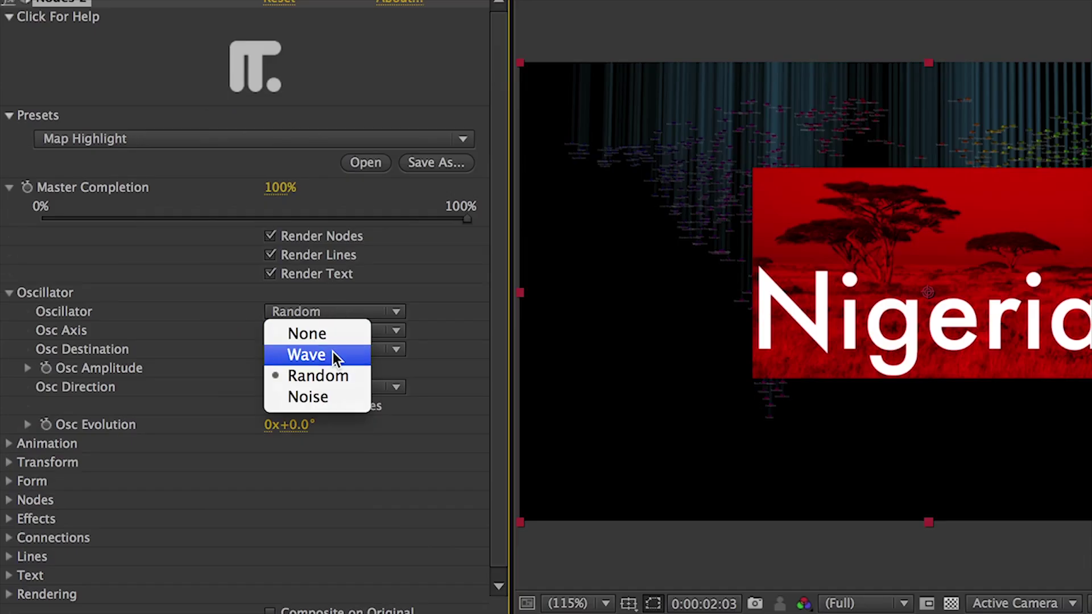
Step: Try the Wave and Noise oscillators, then settle on Random
{"action": "left_click", "coordinate": [333, 352]}
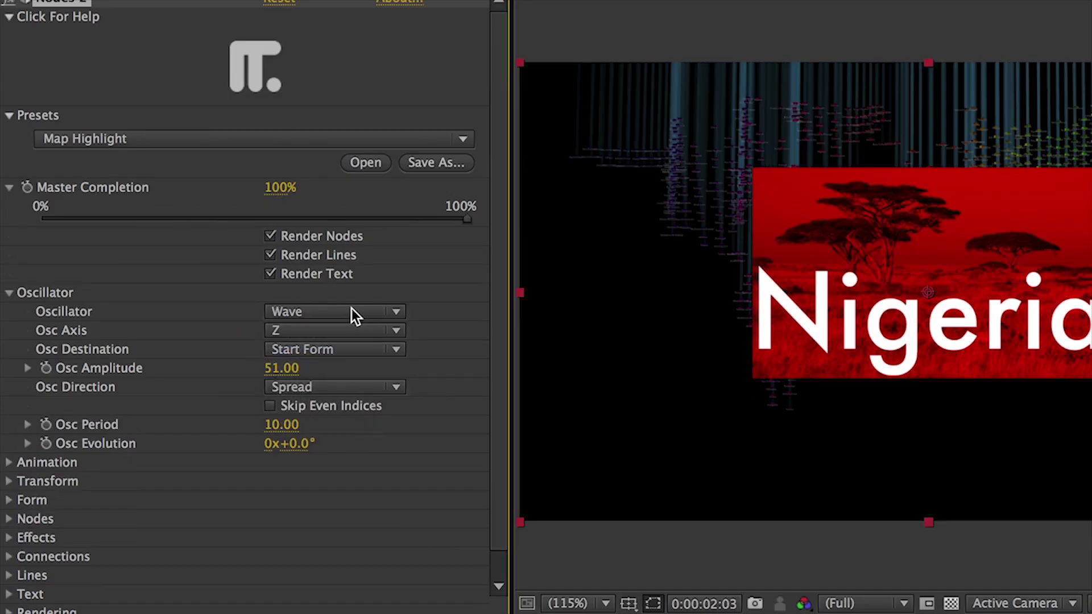
{"action": "left_click", "coordinate": [352, 311]}
{"action": "left_click", "coordinate": [331, 399]}
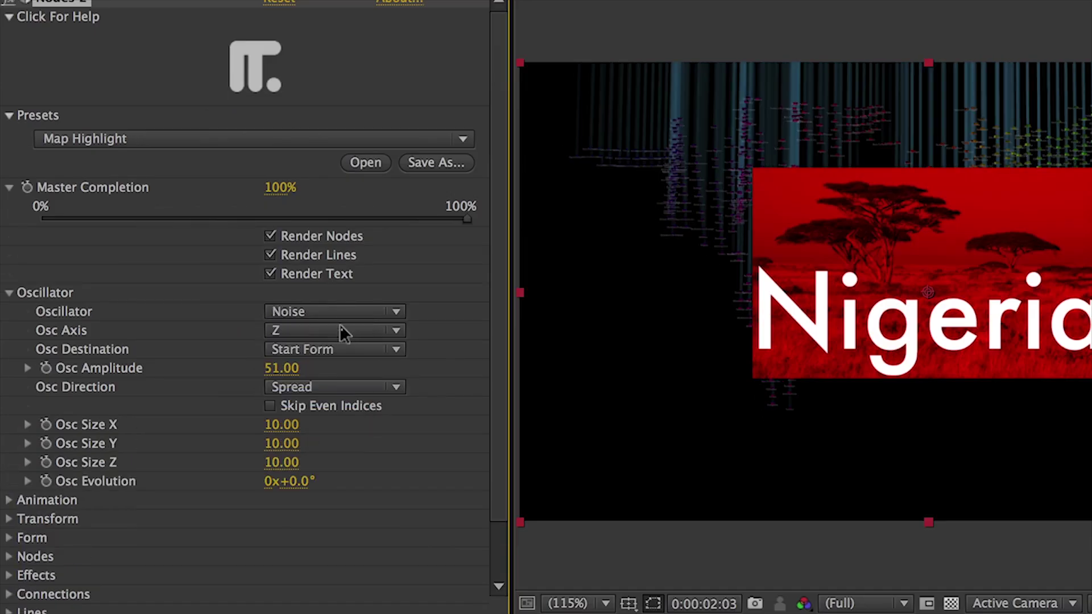
{"action": "left_click", "coordinate": [344, 317]}
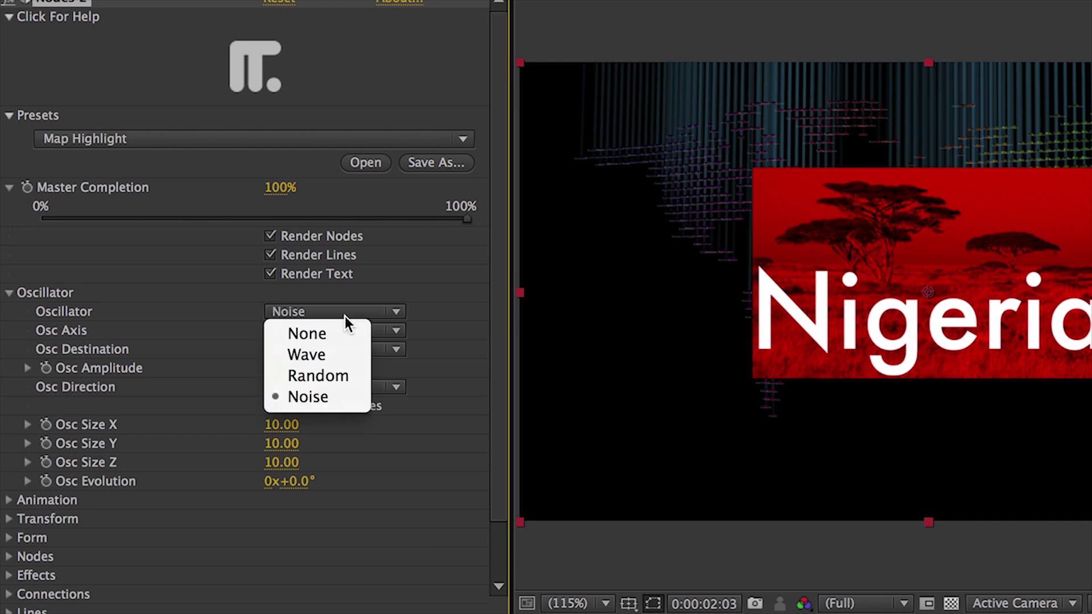
{"action": "left_click", "coordinate": [352, 316]}
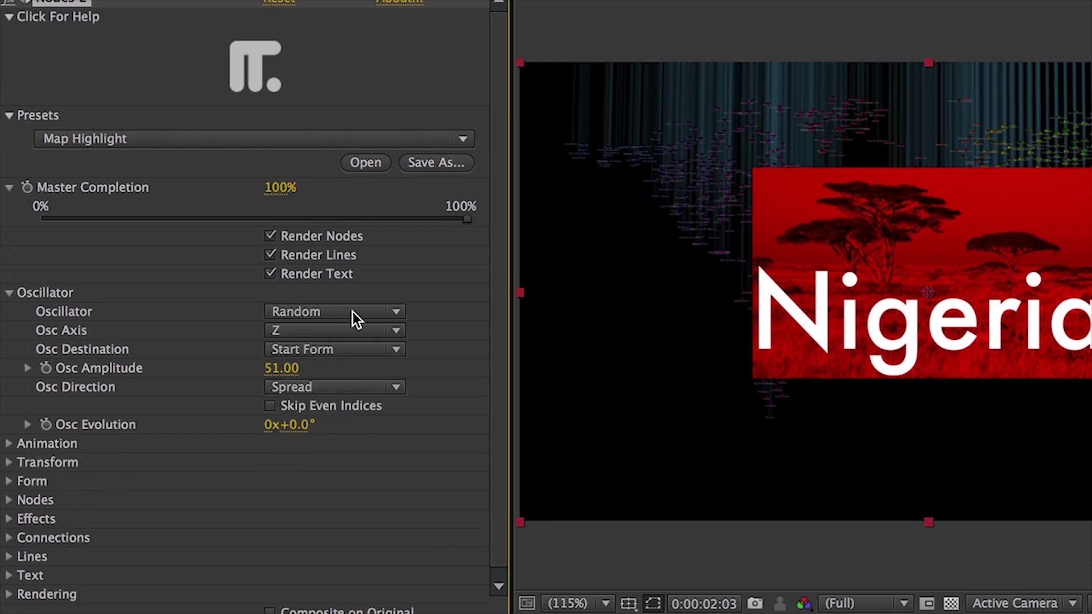
Step: Set Osc Axis to XZ and Osc Amplitude to 59.00
{"action": "left_click", "coordinate": [397, 330]}
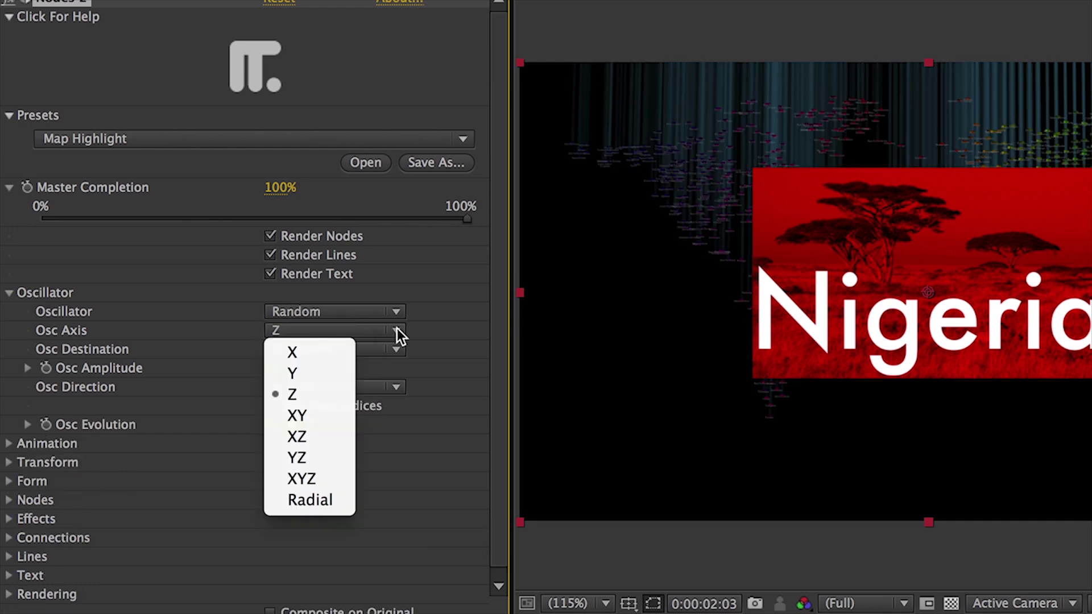
{"action": "left_click", "coordinate": [312, 434]}
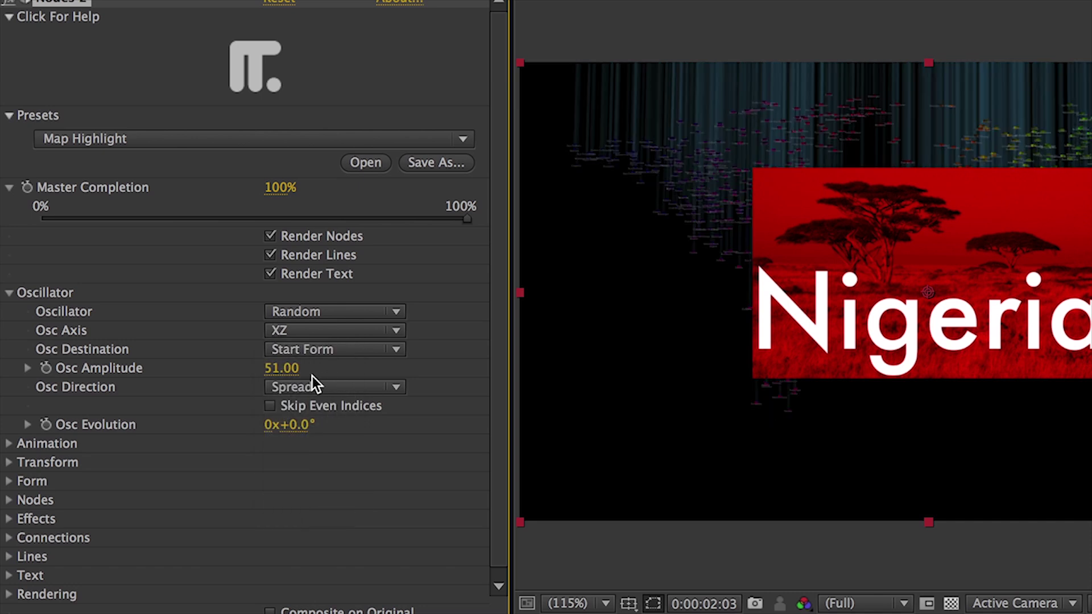
{"action": "type", "text": "59"}
{"action": "key", "text": "Return"}
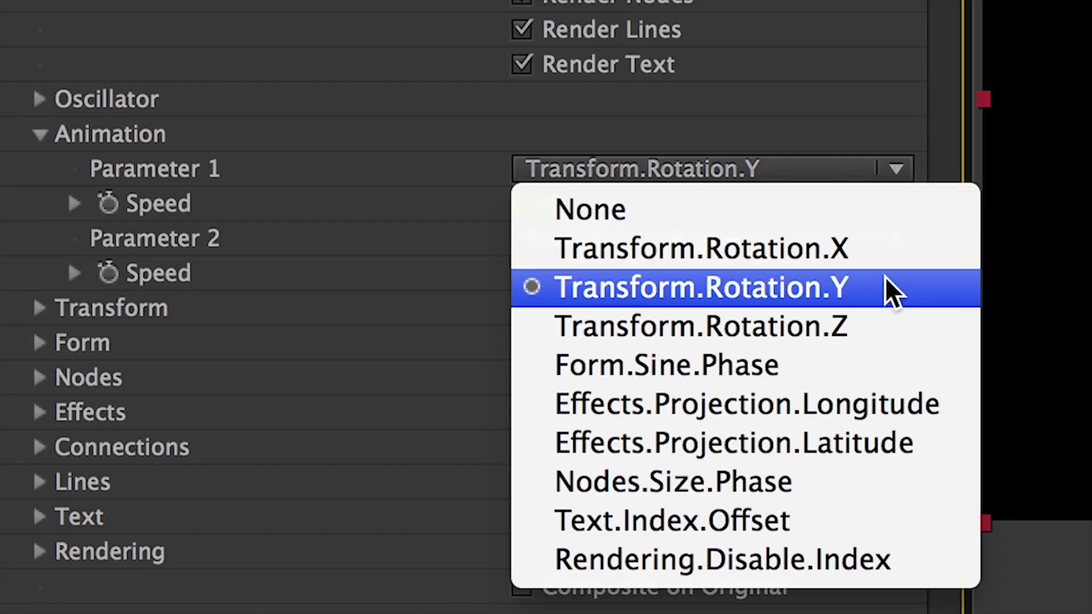
Step: Keep Transform.Rotation.Y as Parameter 1 and lower its animation Speed from 6.00 to 5.40
{"action": "left_click", "coordinate": [885, 287]}
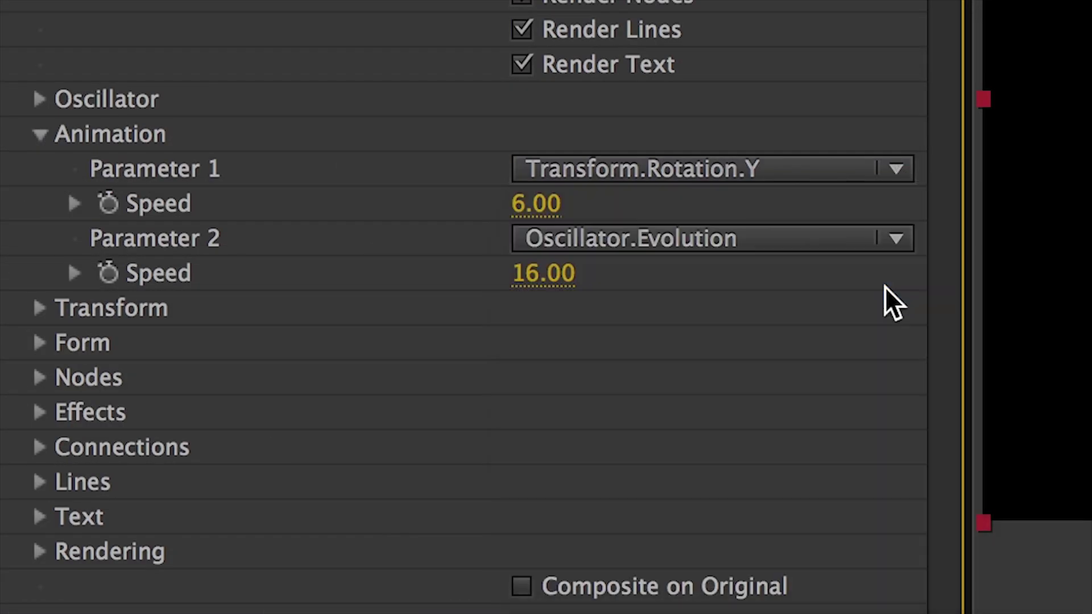
{"action": "left_click_drag", "start_coordinate": [537, 204], "coordinate": [525, 199]}
{"action": "left_click", "coordinate": [830, 241]}
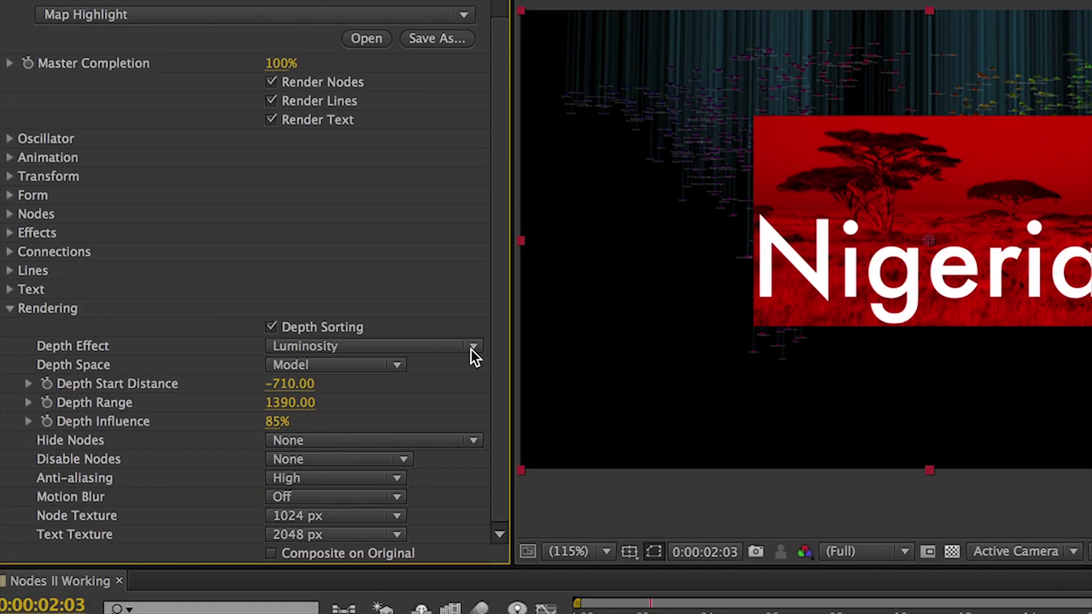
Step: Set Depth Effect to Luminosity and Opacity and Depth Start Distance to -610.00
{"action": "left_click", "coordinate": [473, 348]}
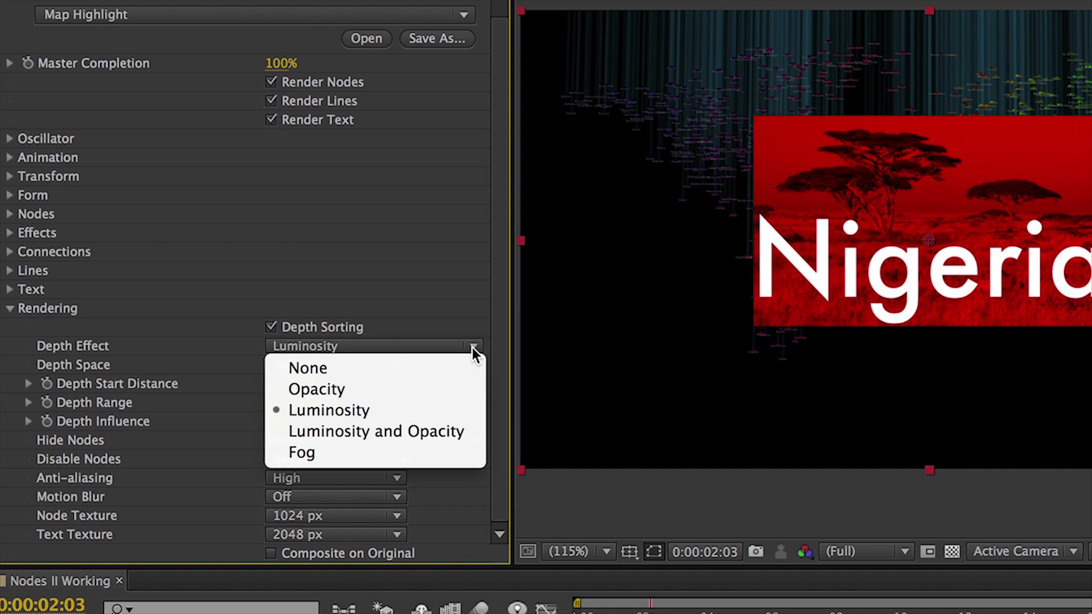
{"action": "left_click", "coordinate": [456, 431]}
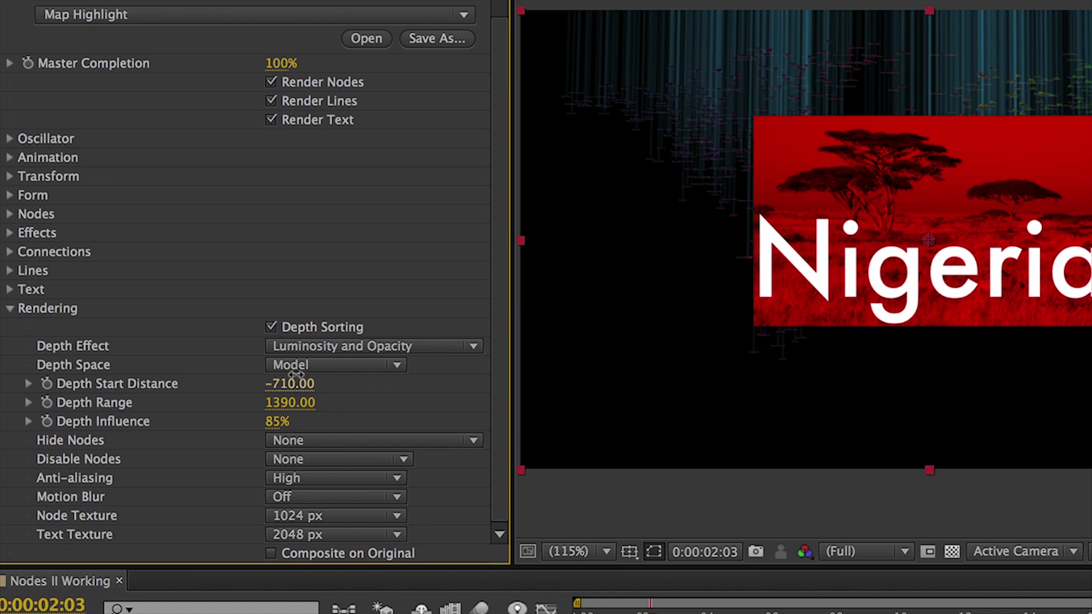
{"action": "key", "text": "BackSpace"}
{"action": "type", "text": "-610"}
{"action": "key", "text": "Return"}
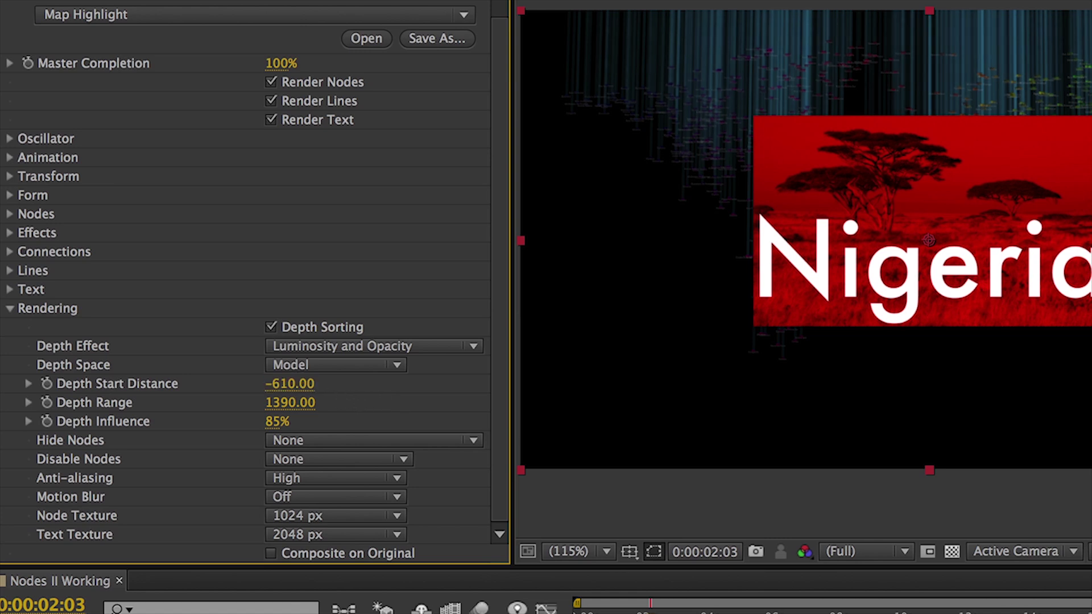